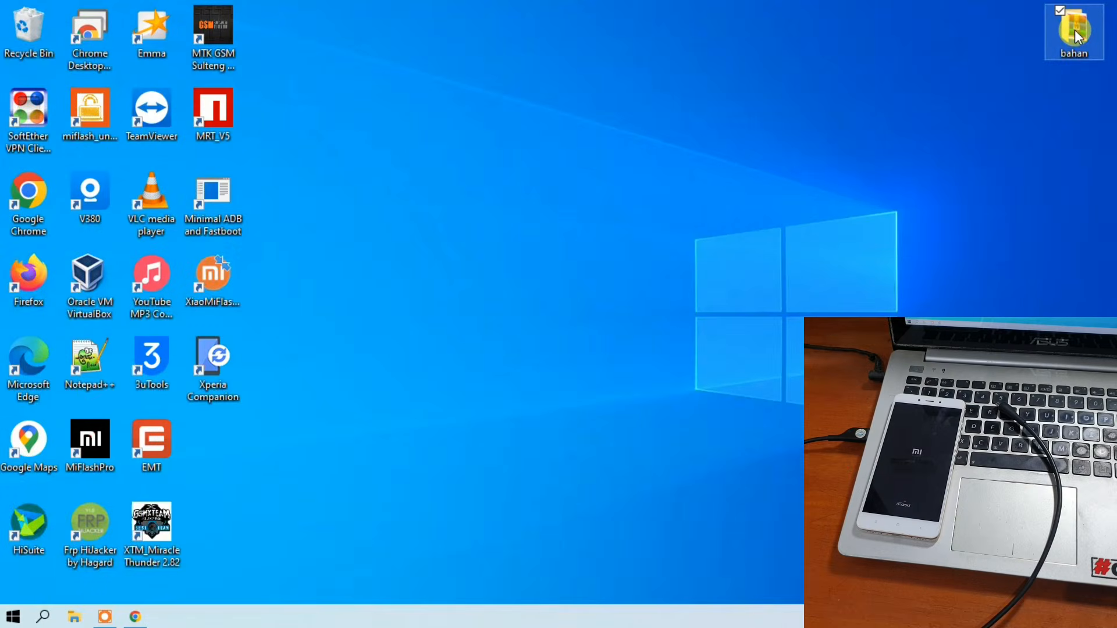
Step: Open the bahan folder from the desktop and place it as a smaller, non-maximized window near the screen's upper edge
double_click(1074, 29)
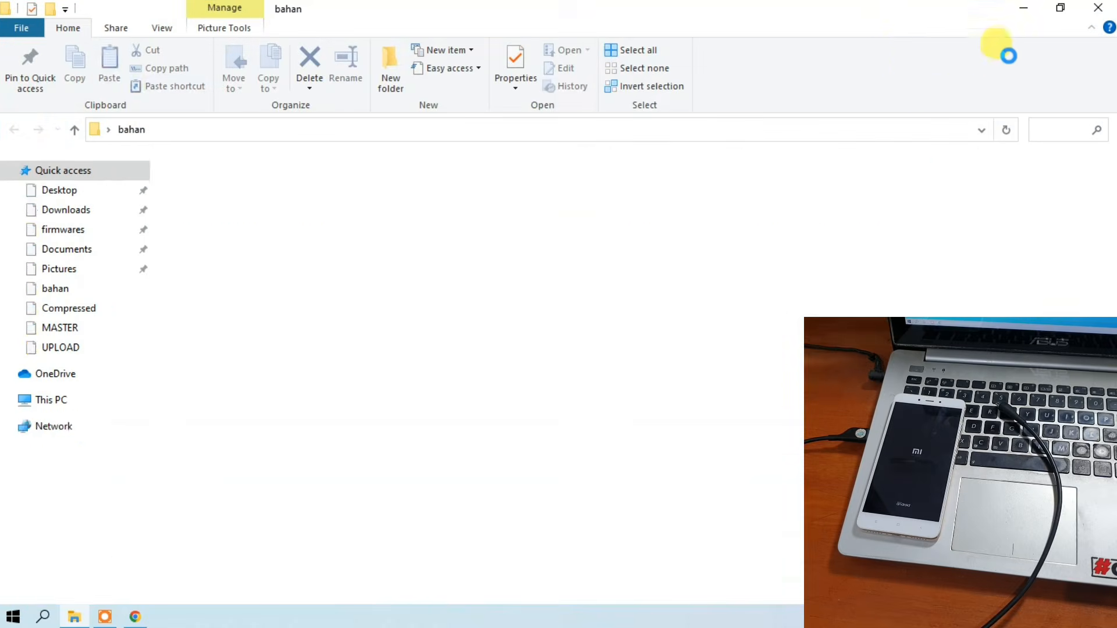
click(1065, 8)
drag(734, 138, 345, 16)
click(504, 65)
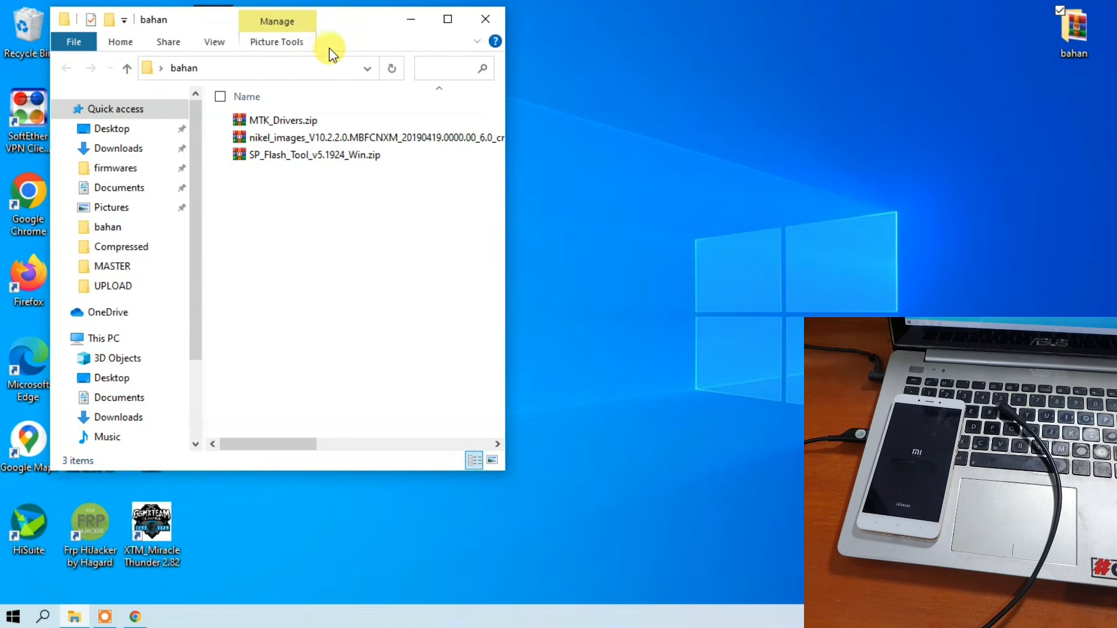
Step: Launch the MTK-v1.0.14.exe driver installer from MTK_Drivers.zip and close the archive window
click(265, 122)
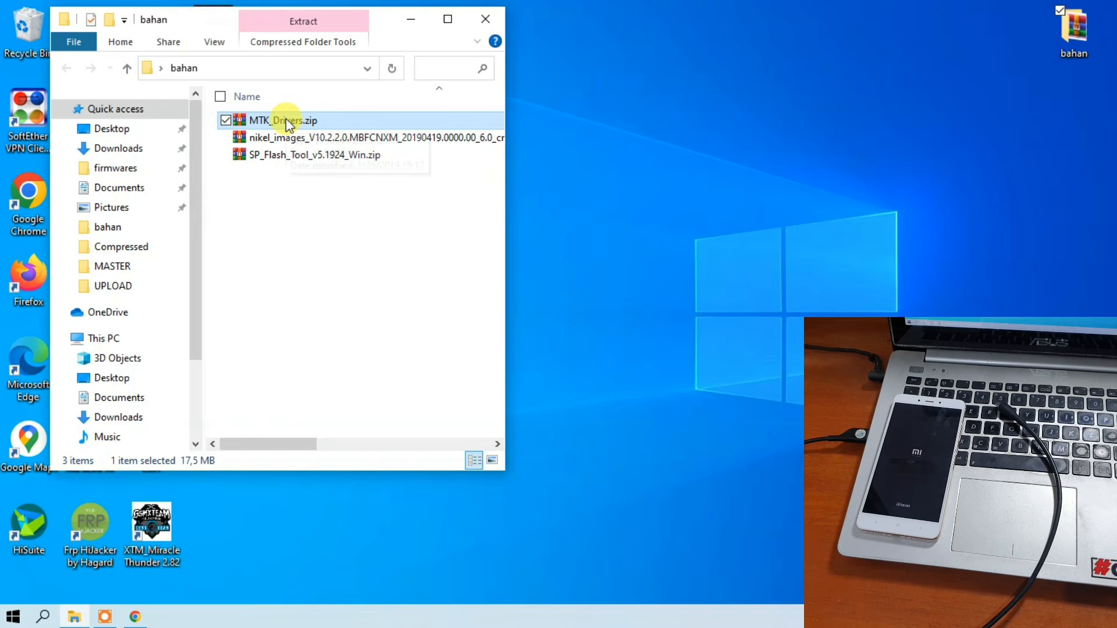
double_click(286, 121)
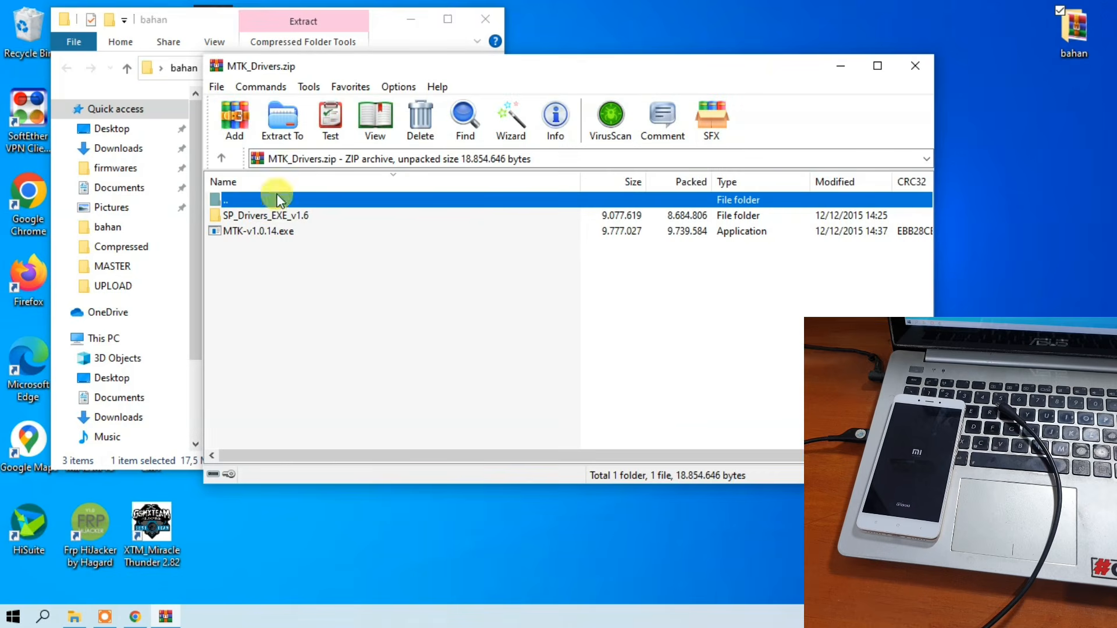
drag(333, 68, 193, 69)
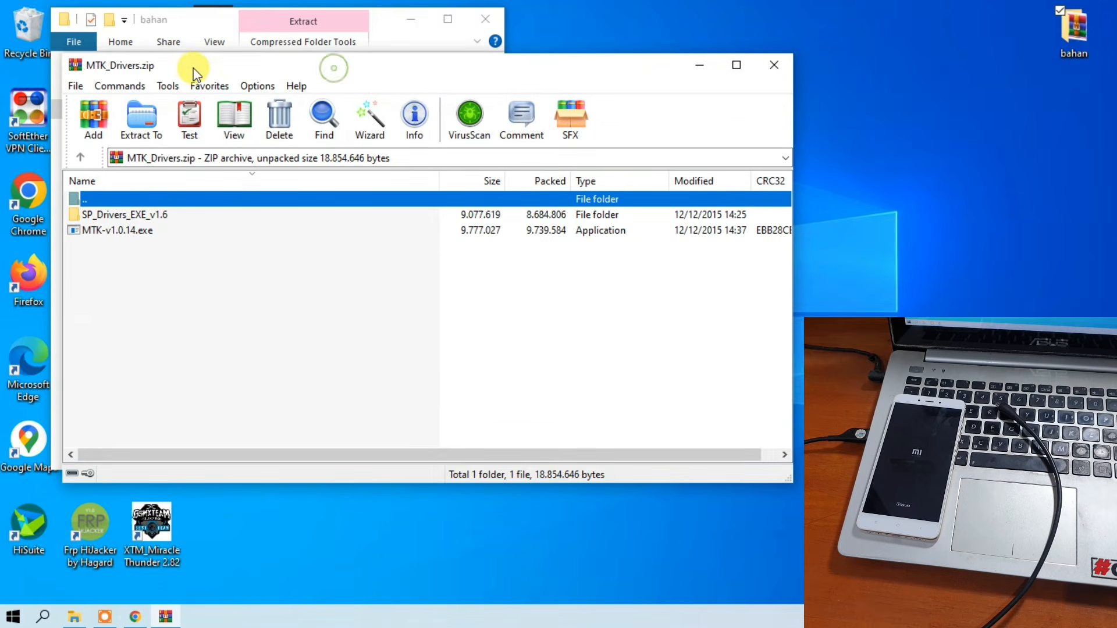
double_click(141, 229)
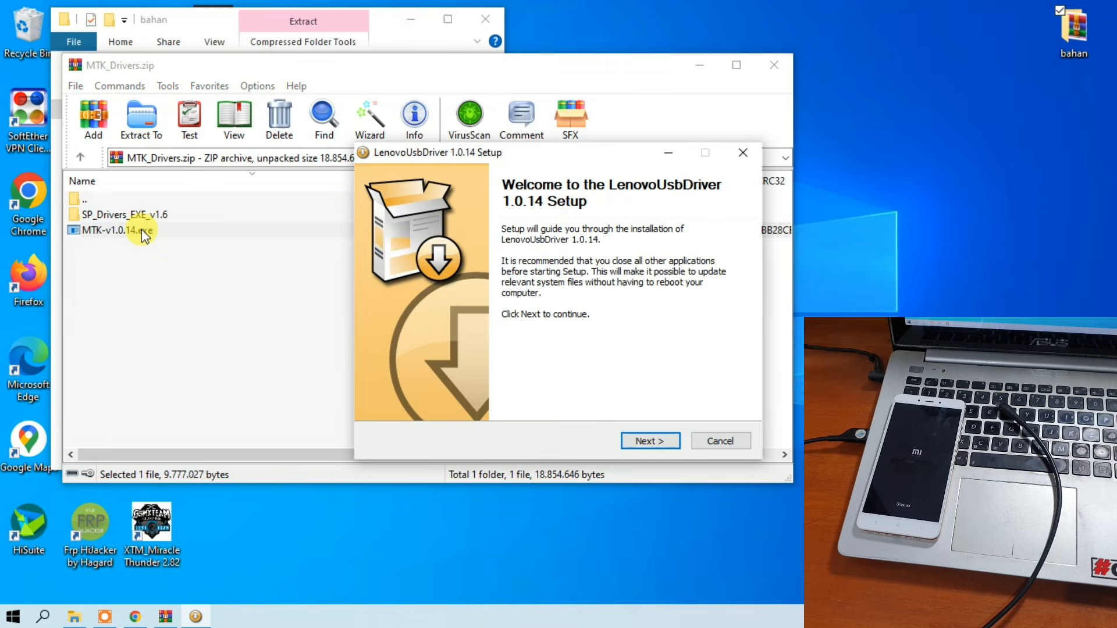
click(773, 65)
drag(536, 160, 222, 189)
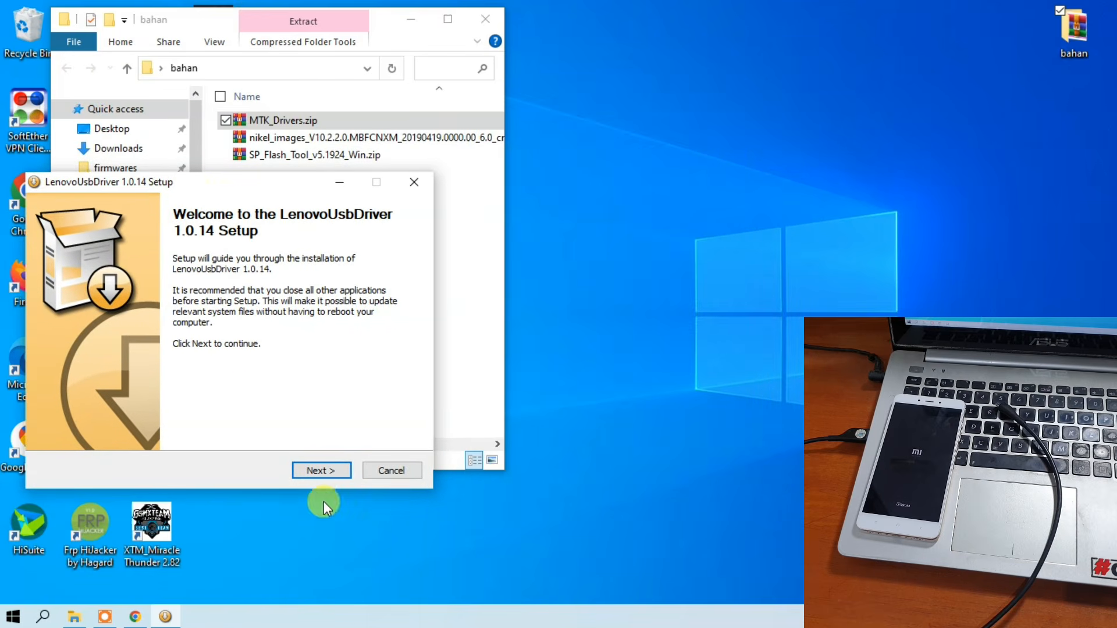
Step: Install LenovoUsbDriver 1.0.14 with the default options, allowing the unverified driver software, and finish the setup
click(318, 473)
click(318, 473)
click(318, 473)
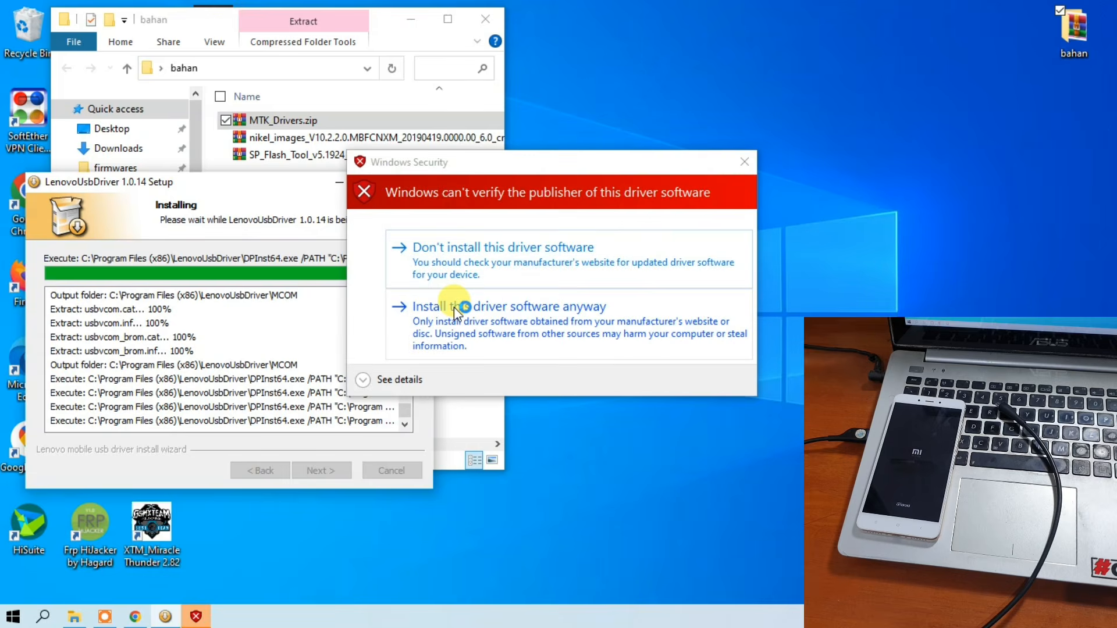
drag(450, 164, 220, 152)
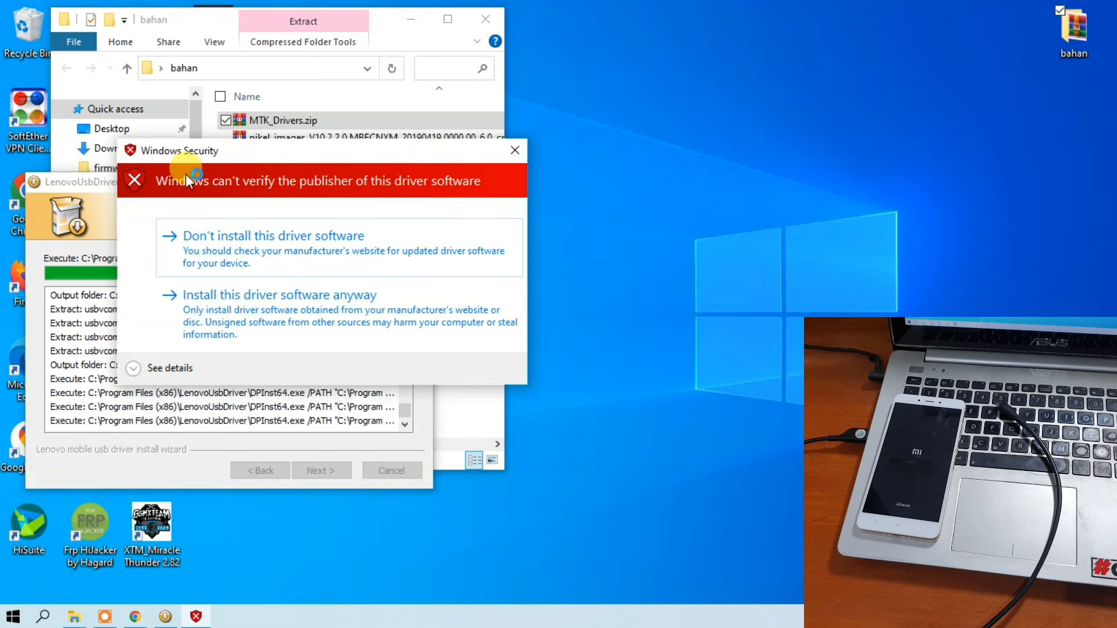
click(241, 317)
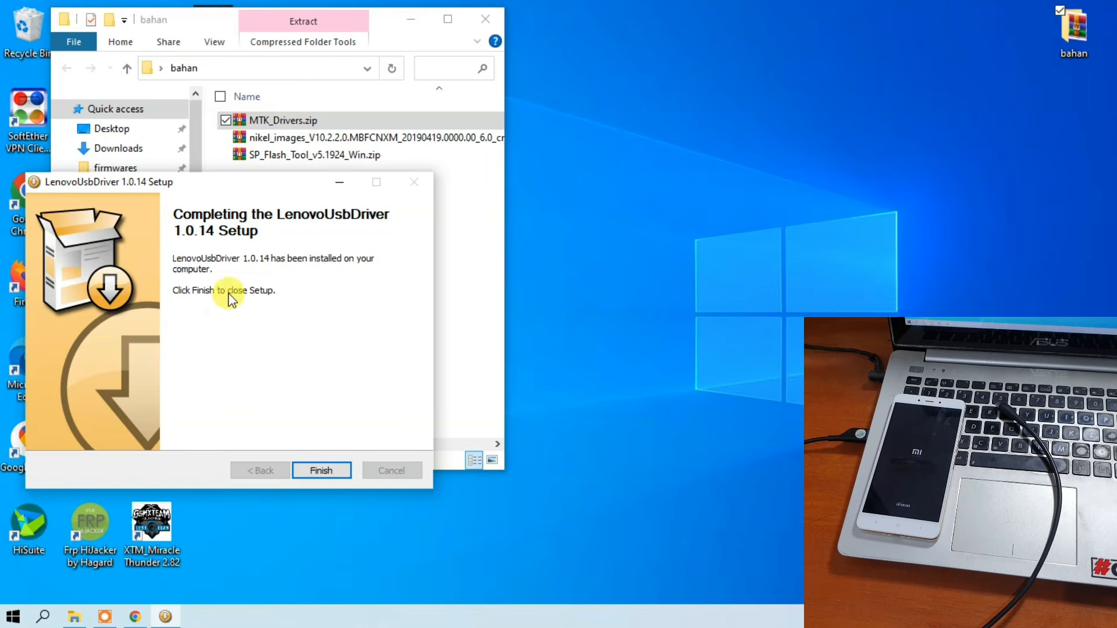
click(321, 471)
click(305, 326)
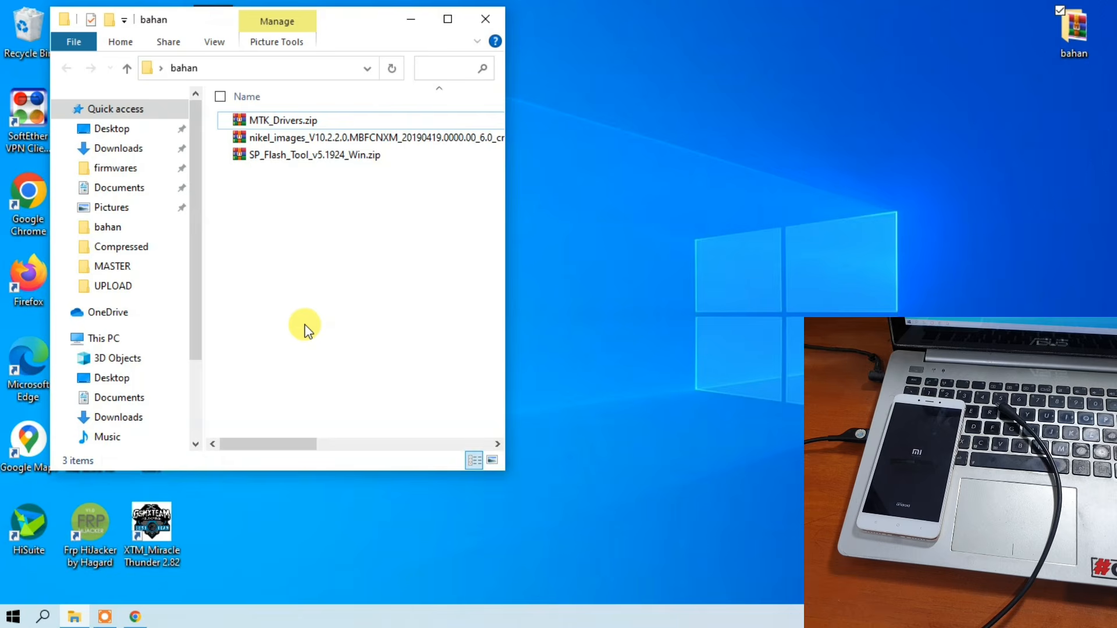
Step: Extract the nikel_images_V10.2.2.0.MBFCNXM firmware .tgz archive directly into the bahan folder
click(354, 141)
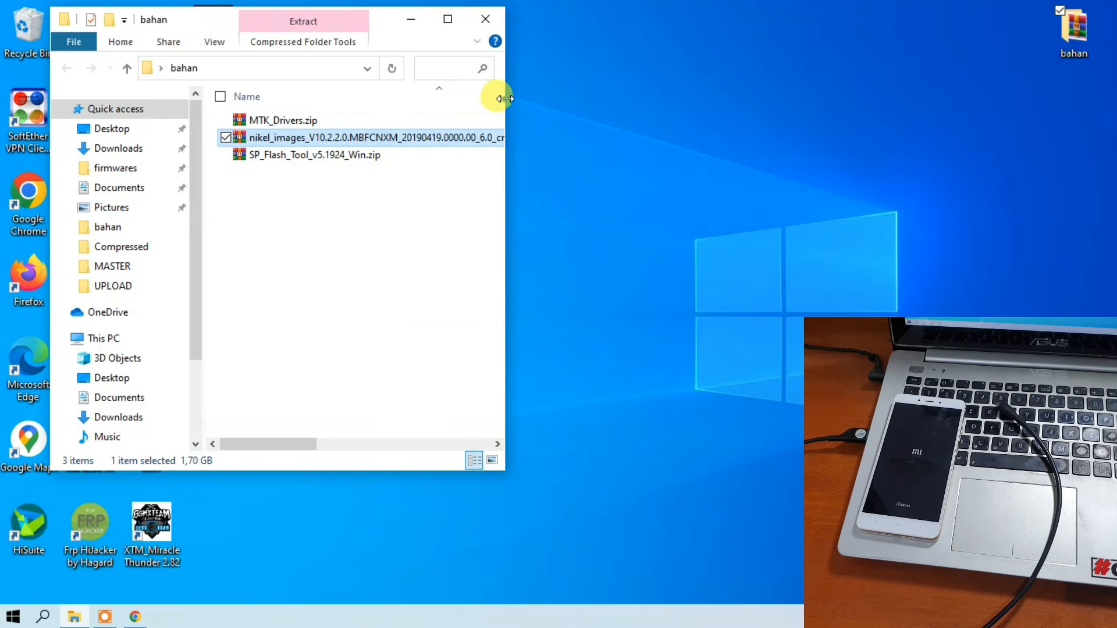
drag(504, 99, 609, 101)
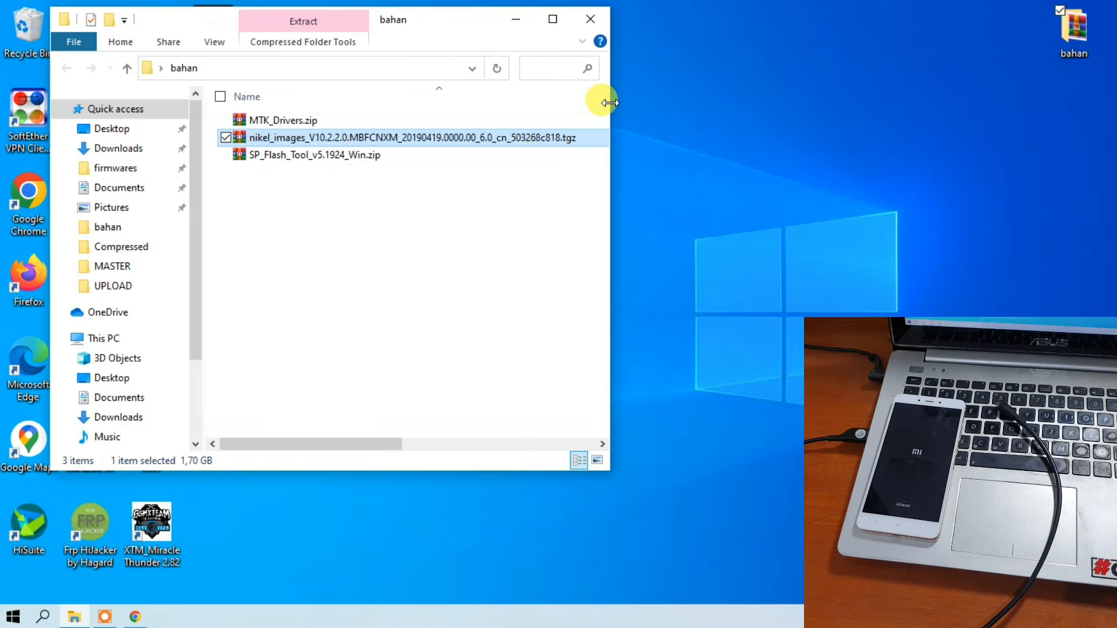
click(308, 135)
right_click(308, 137)
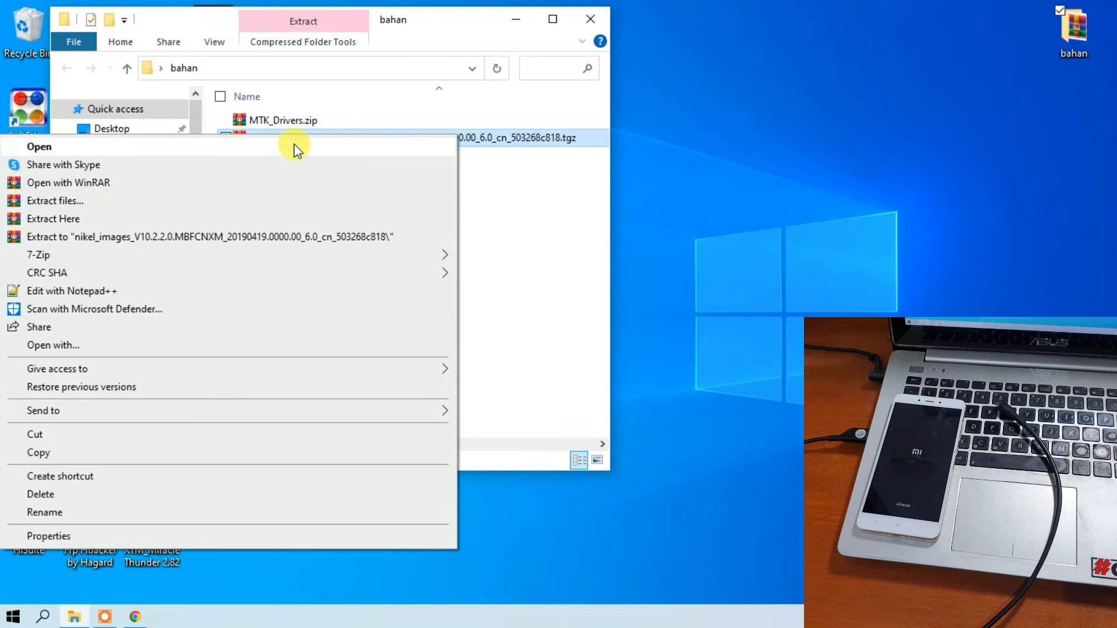
click(242, 215)
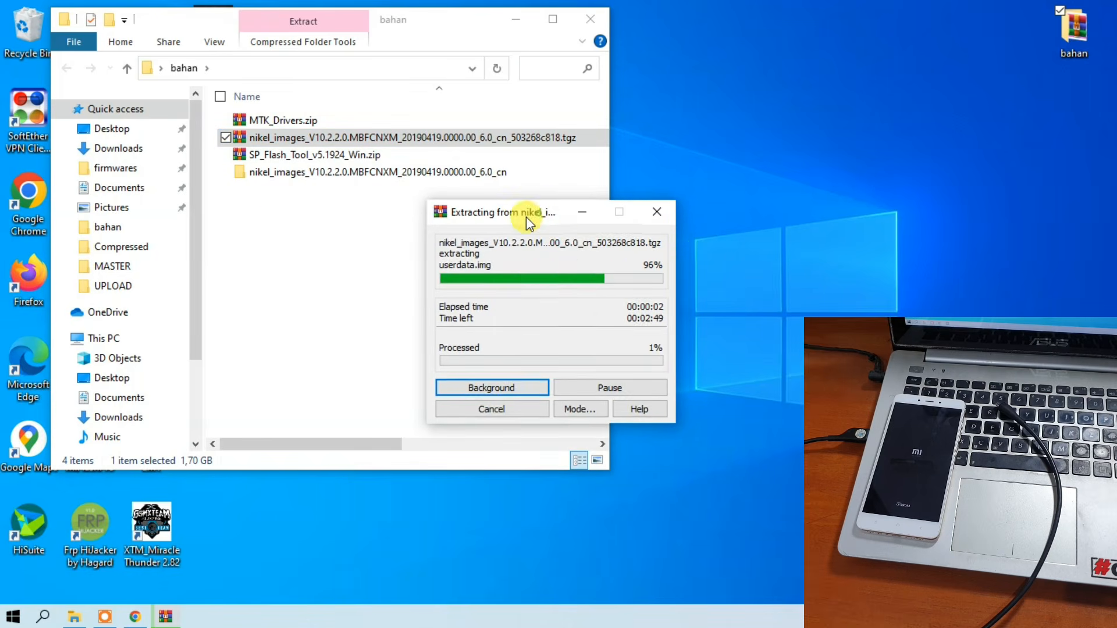
drag(546, 216, 334, 224)
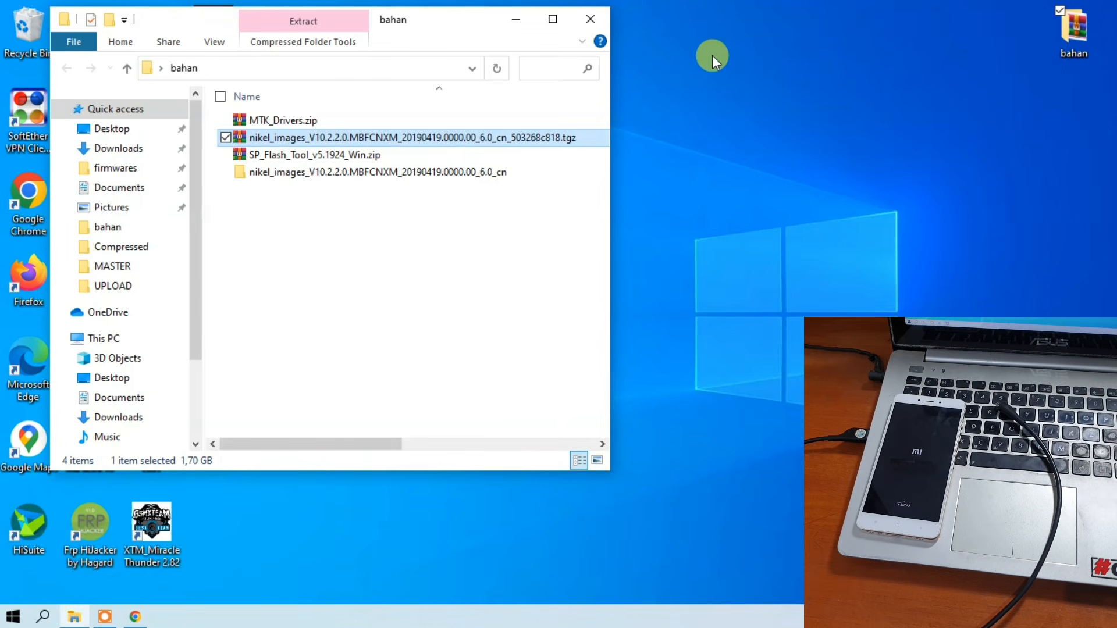
click(361, 309)
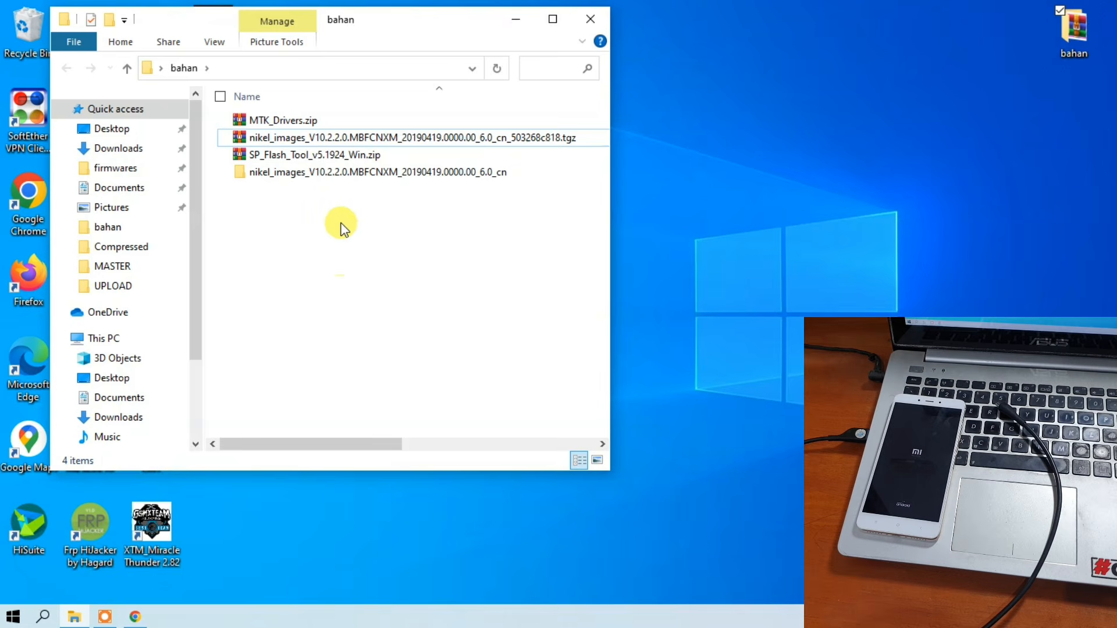
Step: Examine the firmware files in the images subfolder of the extracted nikel_images folder, then return to the bahan folder
click(267, 174)
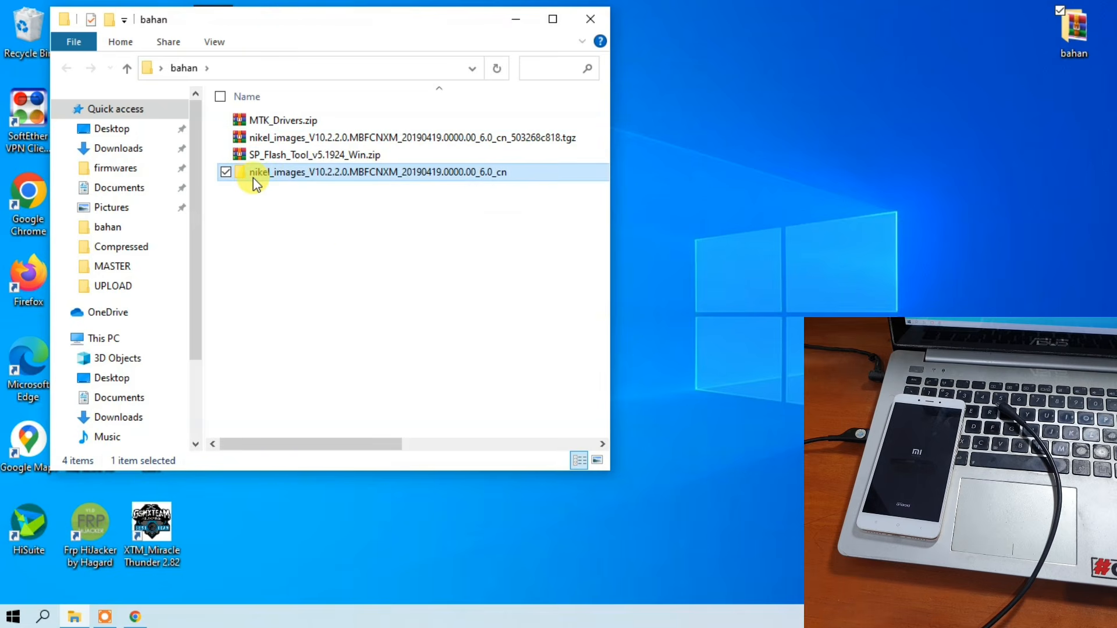
double_click(368, 173)
double_click(288, 120)
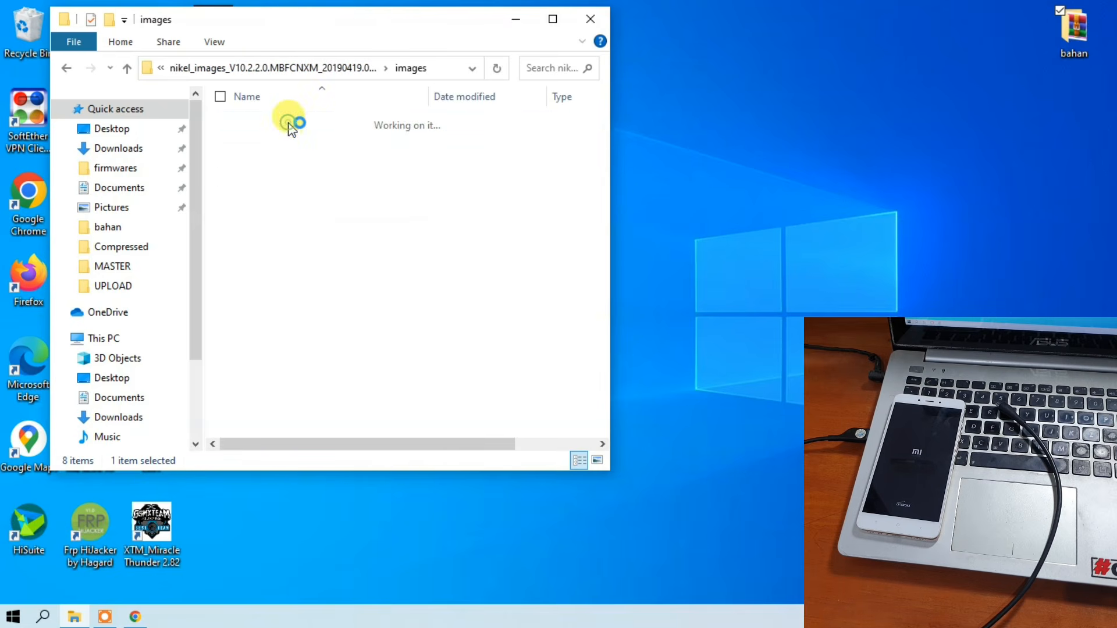
scroll(304, 198, down, 1)
scroll(304, 197, up, 1)
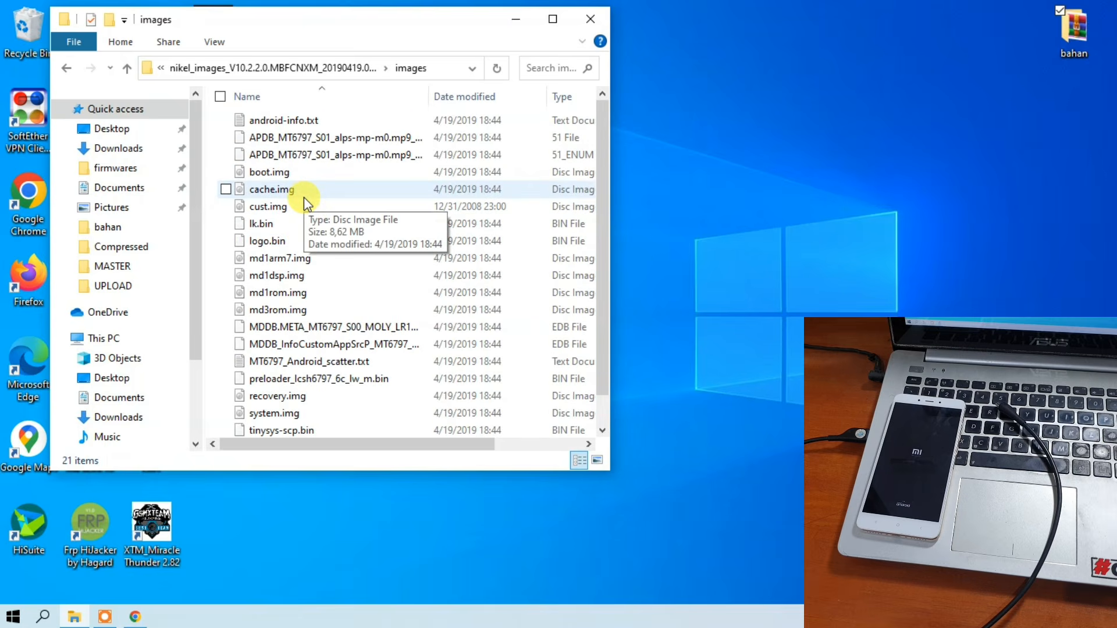
scroll(304, 197, down, 1)
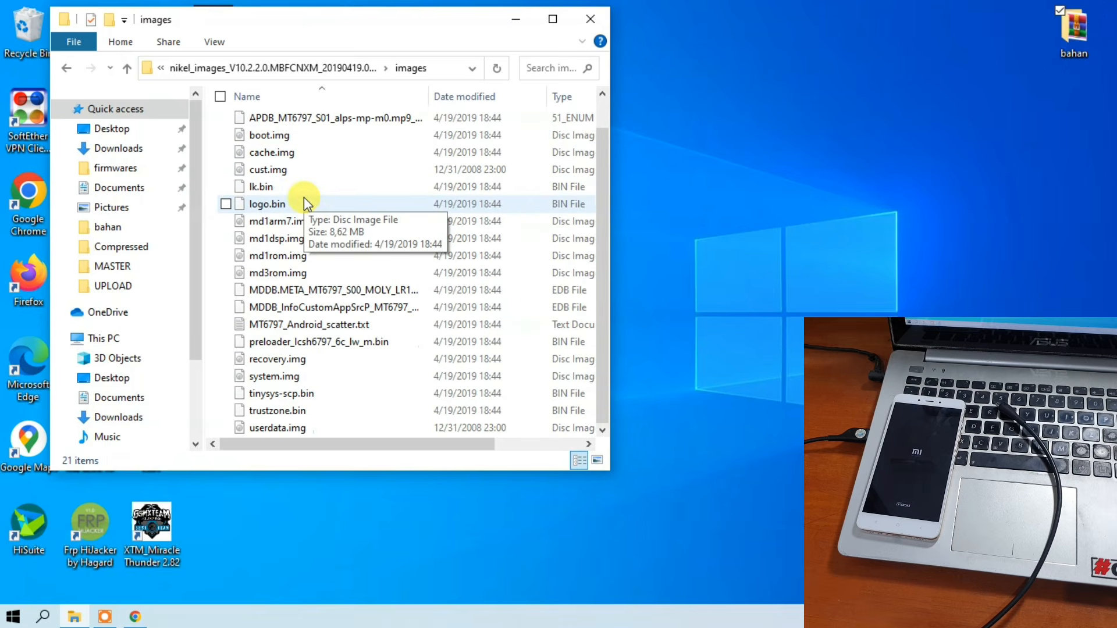
click(71, 76)
click(70, 76)
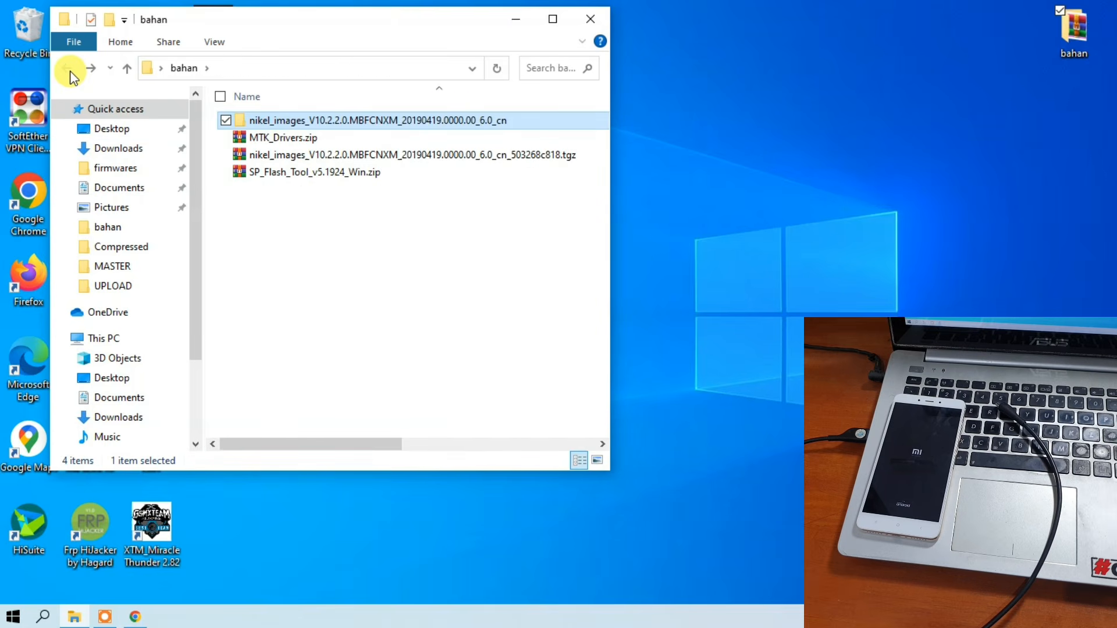
Step: Check the contents of SP_Flash_Tool_v5.1924_Win.zip and extract the archive directly into the bahan folder
click(309, 279)
click(281, 179)
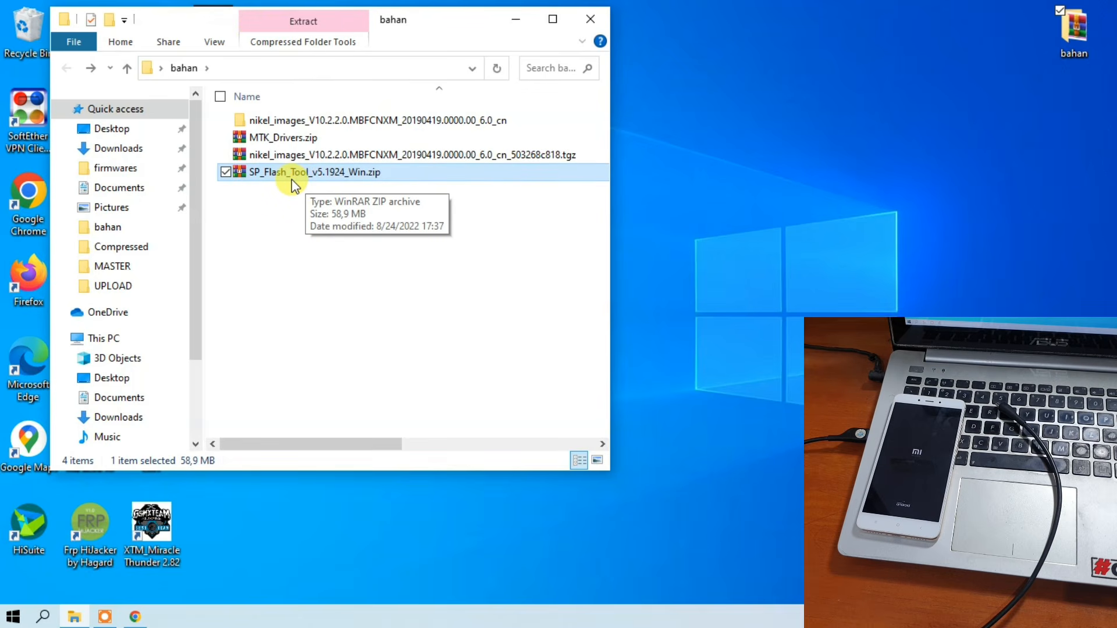
double_click(291, 175)
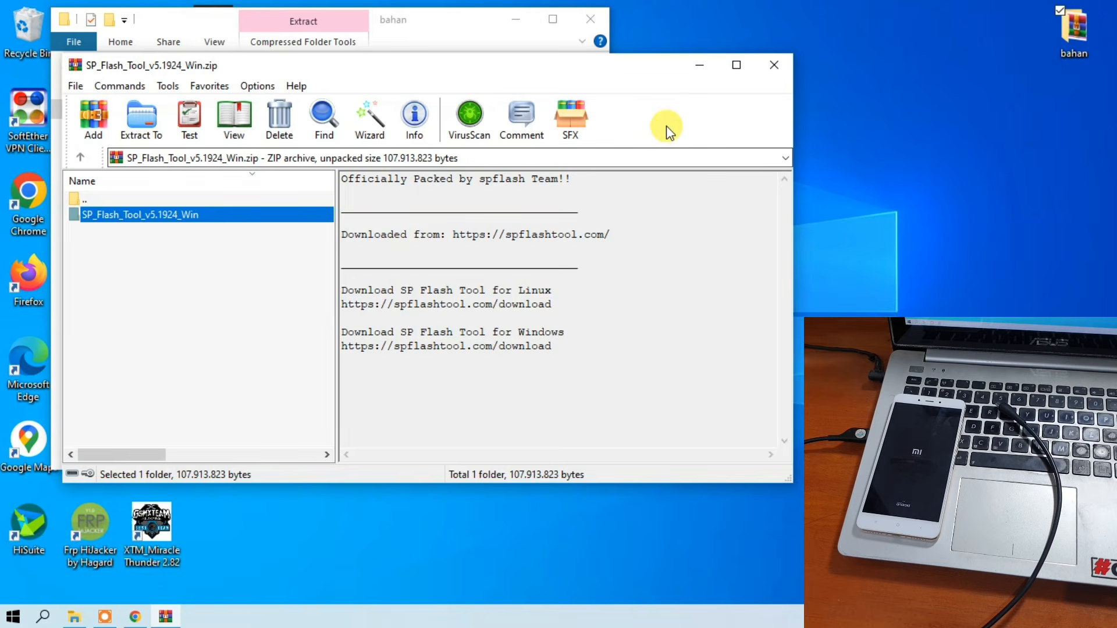
click(766, 66)
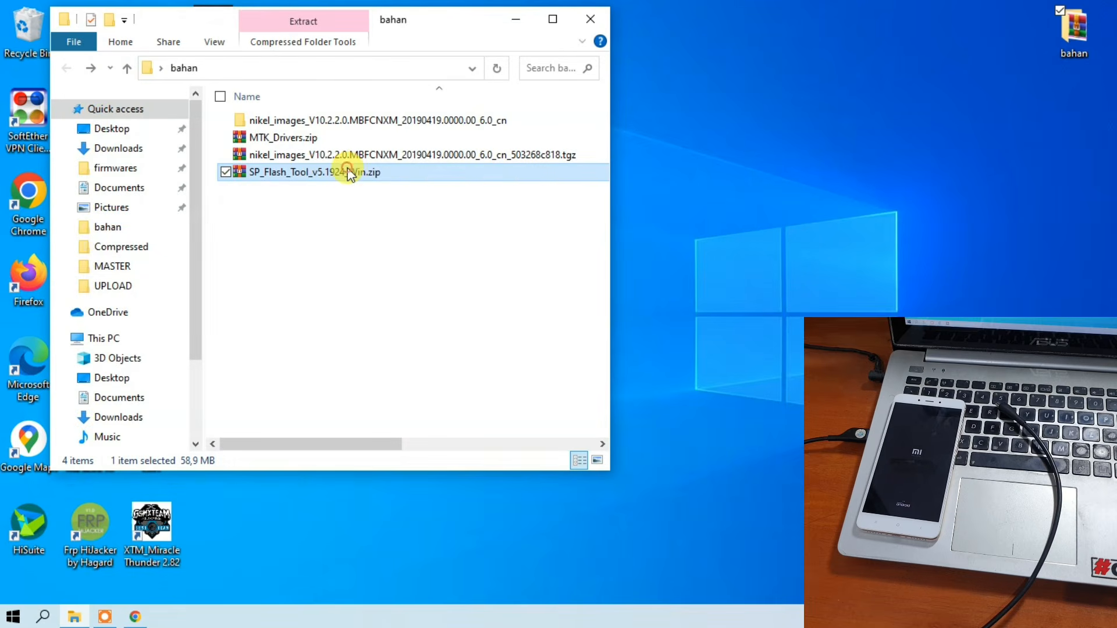
right_click(353, 172)
click(265, 257)
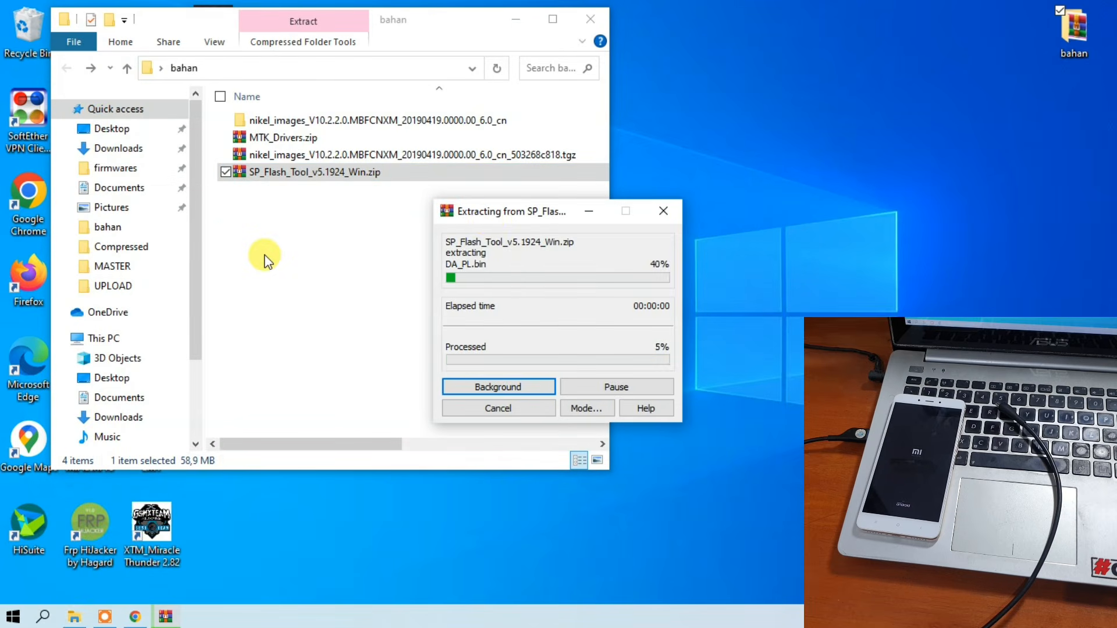
drag(499, 217, 236, 218)
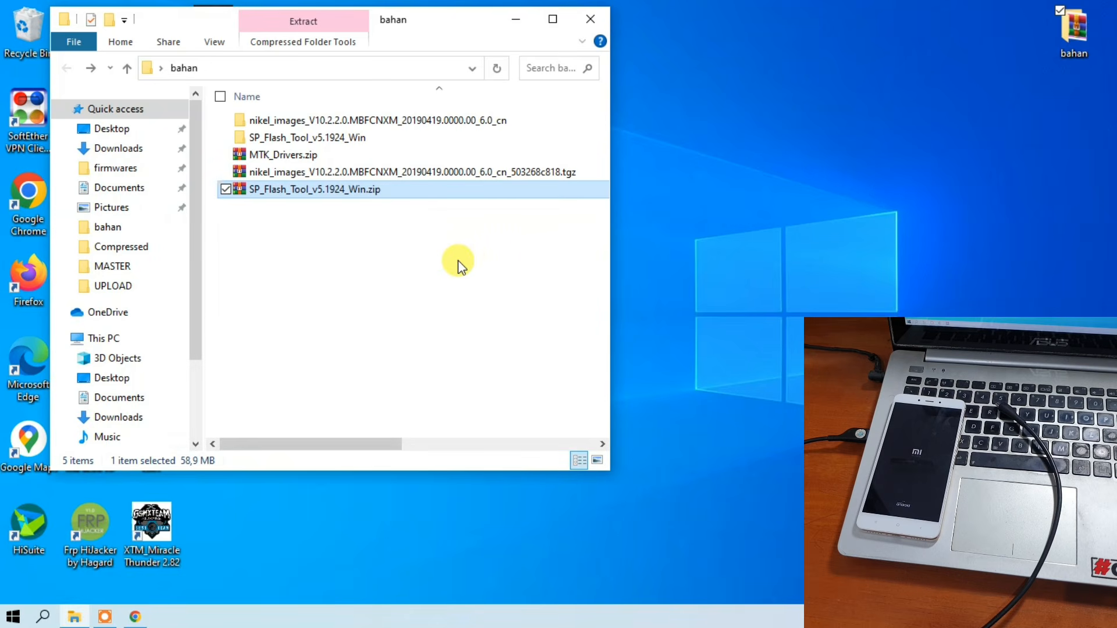
Step: Launch flash_tool.exe from the extracted SP_Flash_Tool_v5.1924_Win folder and move its window toward the screen's upper-left corner
click(342, 142)
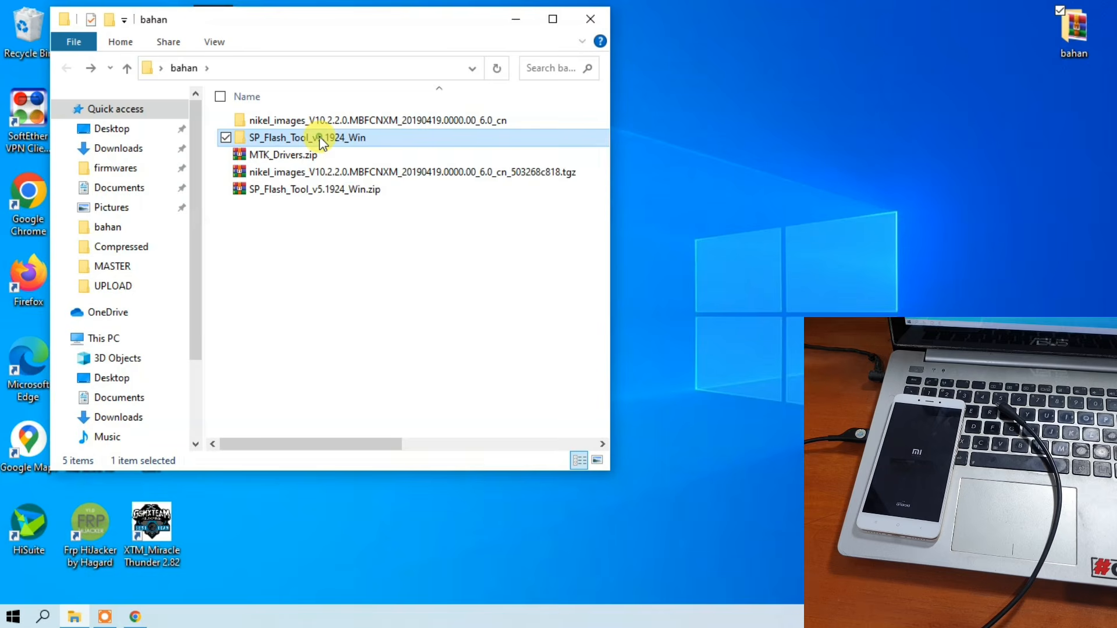
double_click(319, 138)
scroll(319, 203, down, 3)
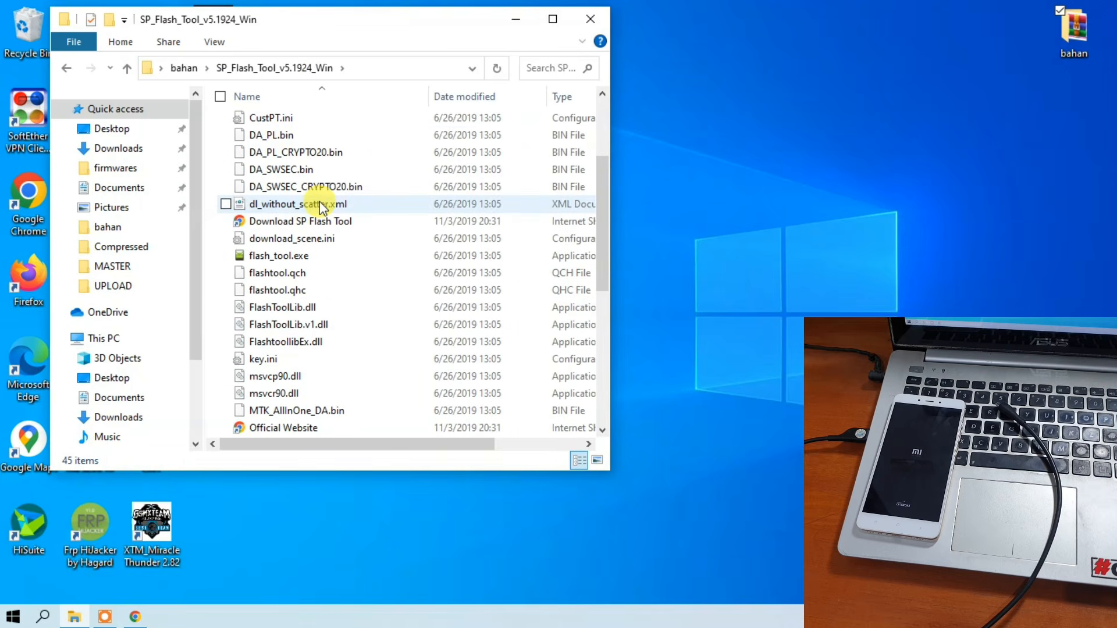
click(273, 257)
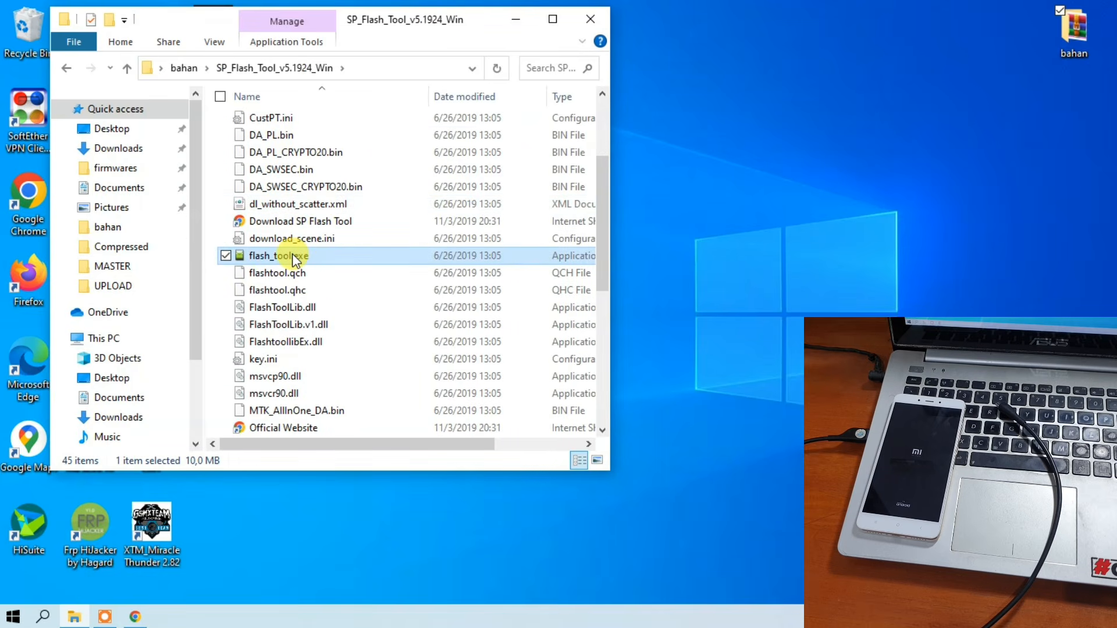
double_click(293, 258)
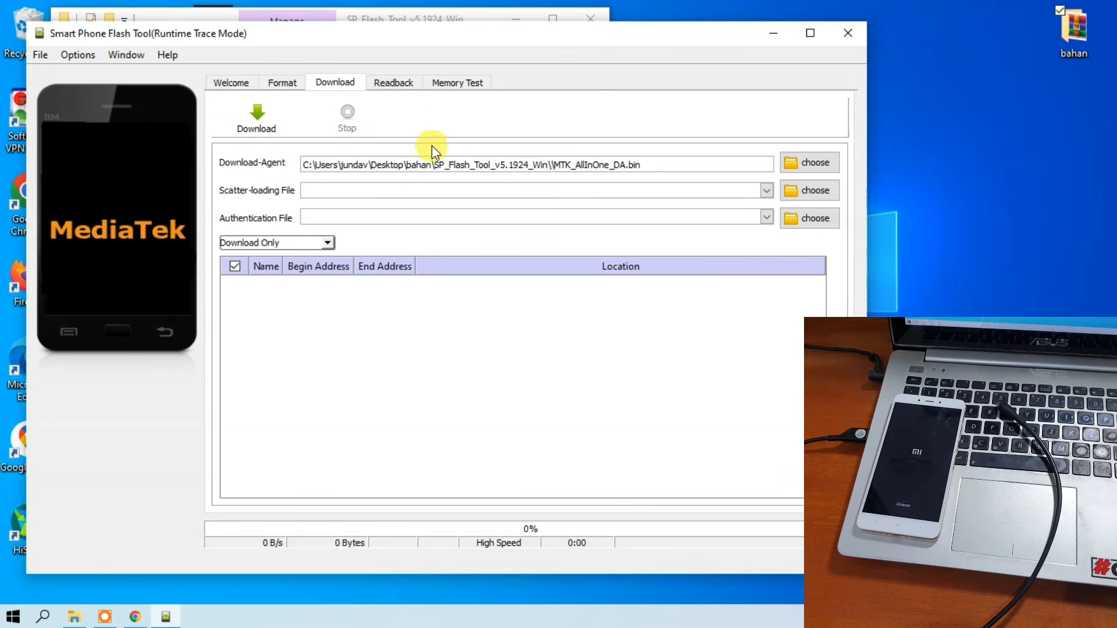
drag(424, 44, 403, 29)
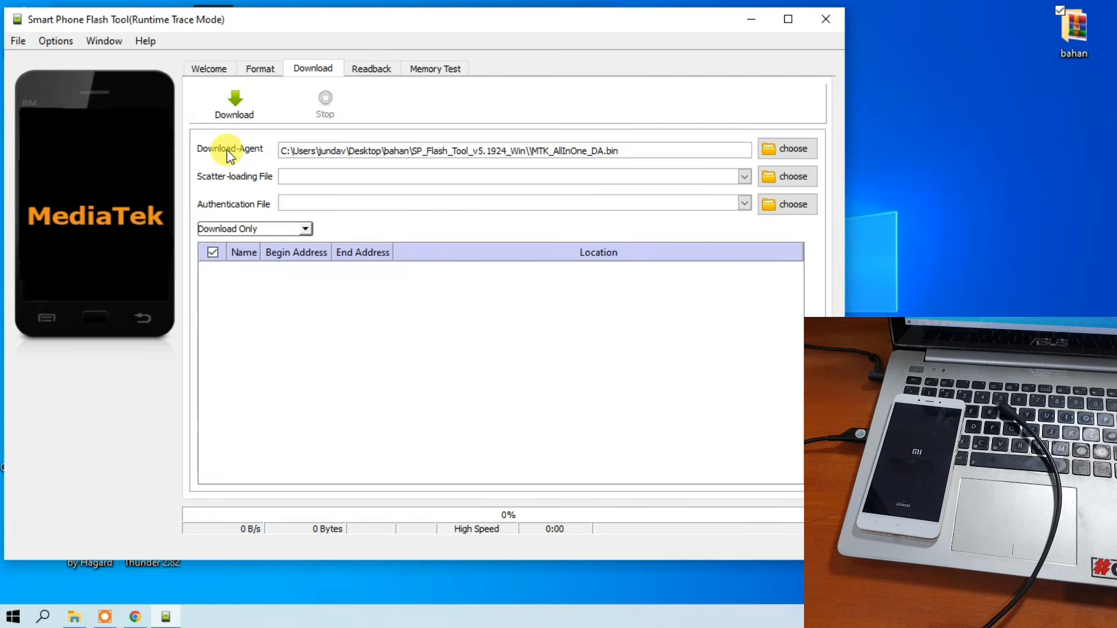
Step: Load MTK_AllInOne_DA.bin from the SP_Flash_Tool_v5.1924_Win folder as the Download-Agent file
click(780, 148)
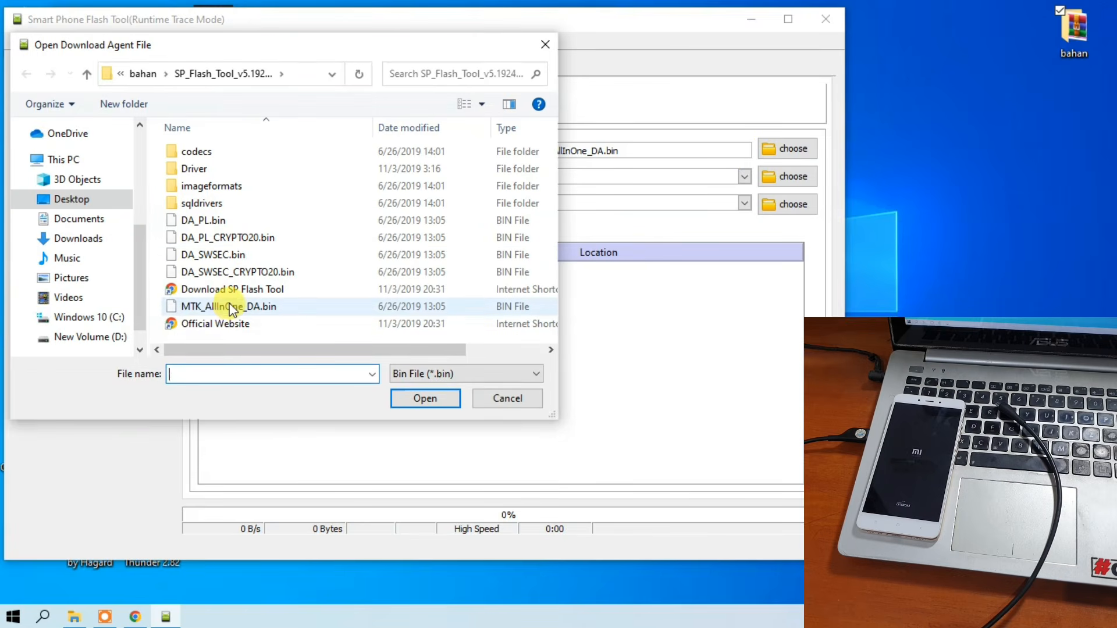
click(218, 307)
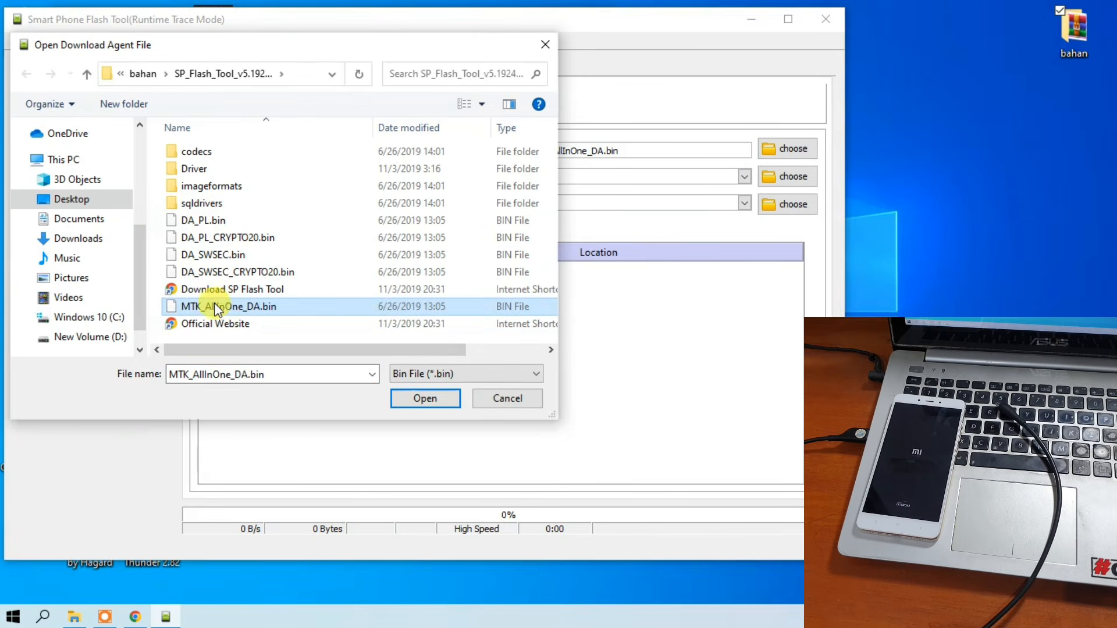
click(414, 402)
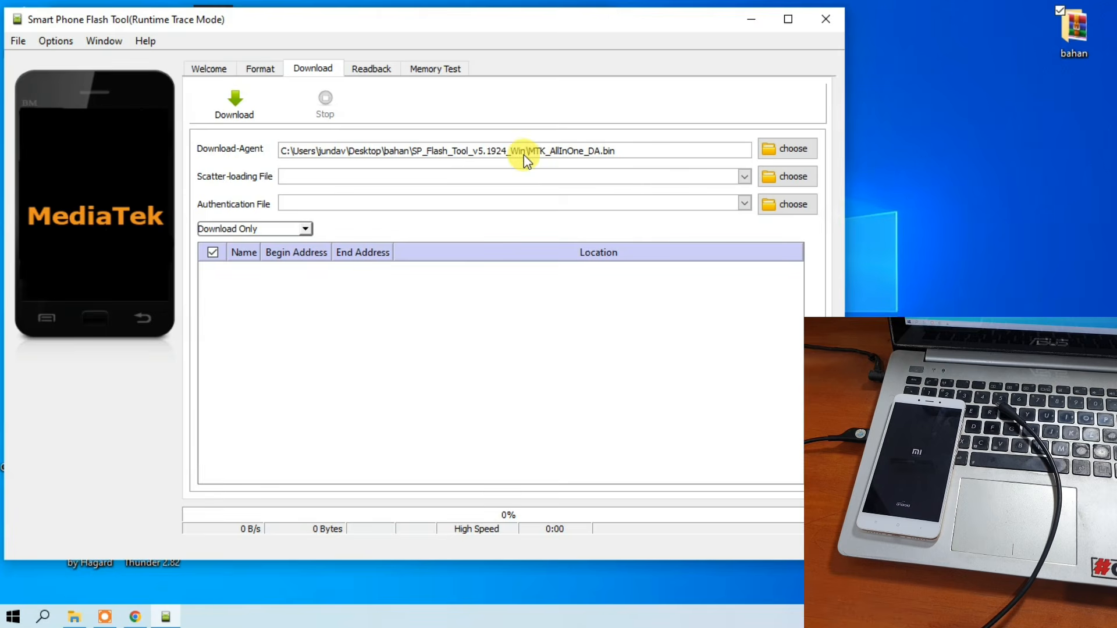
Step: Switch to File Explorer beside the flash tool and locate MT6797_Android_scatter.txt in the images subfolder of the extracted nikel_images folder
click(69, 621)
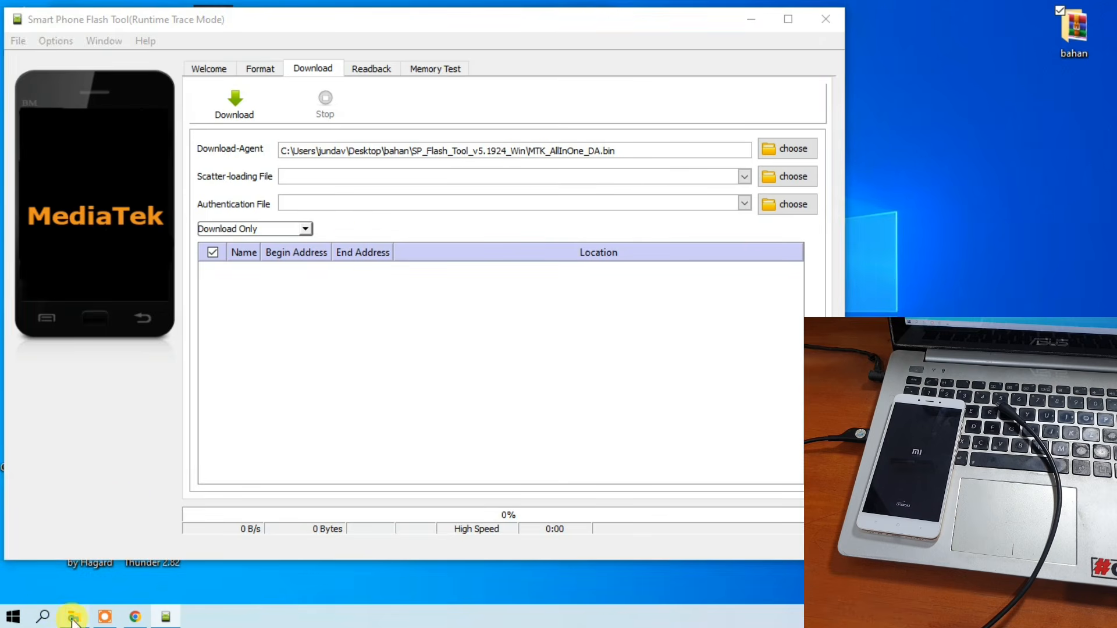
drag(175, 16, 978, 23)
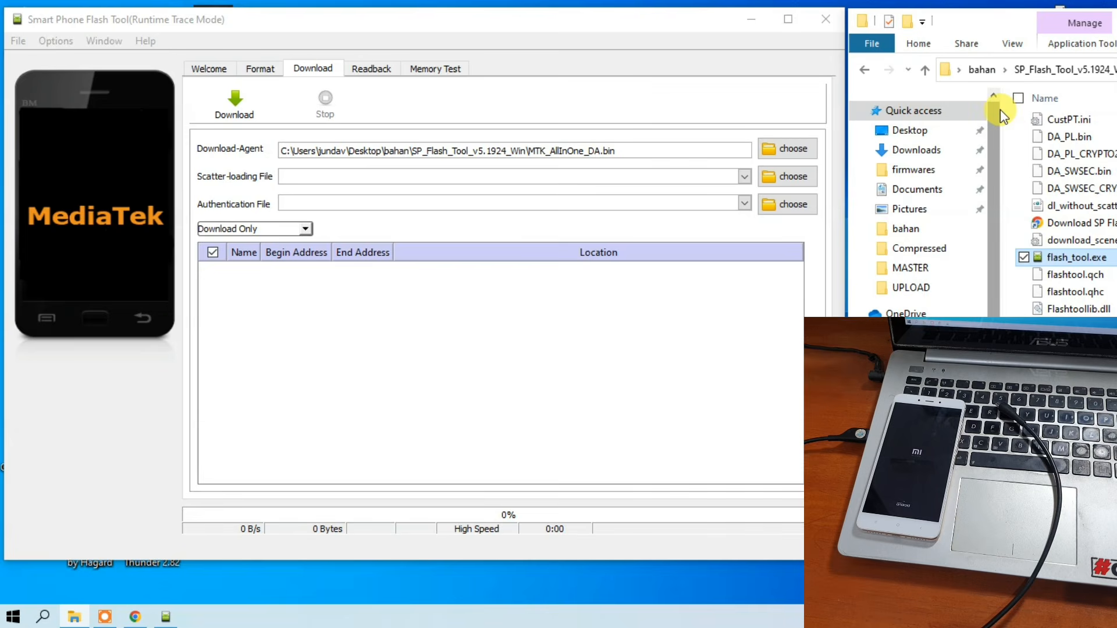
drag(996, 109, 884, 109)
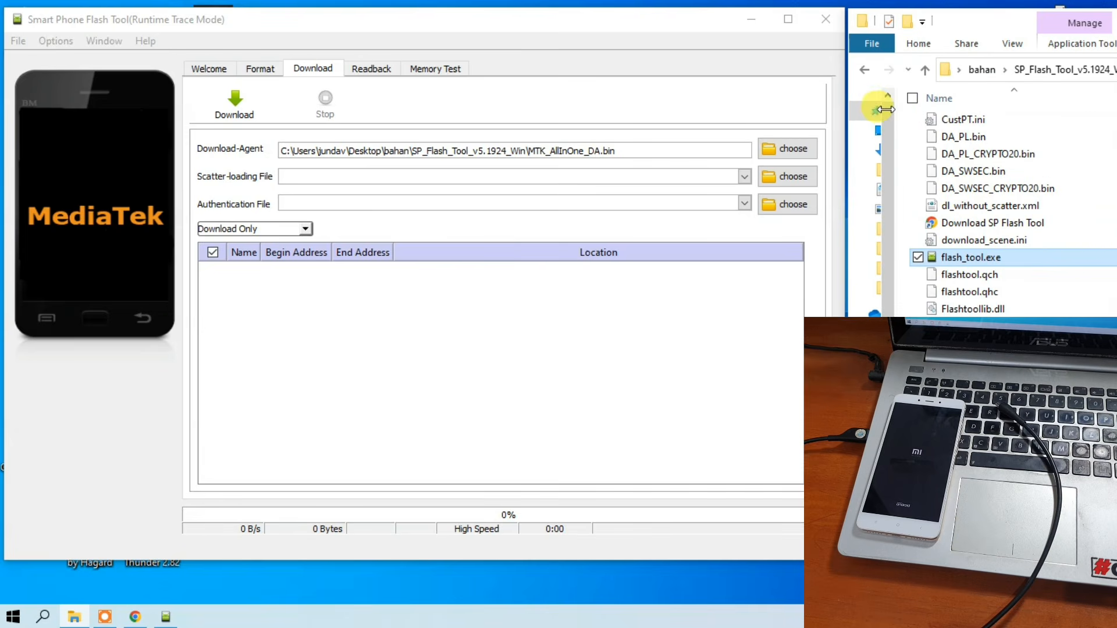
click(864, 71)
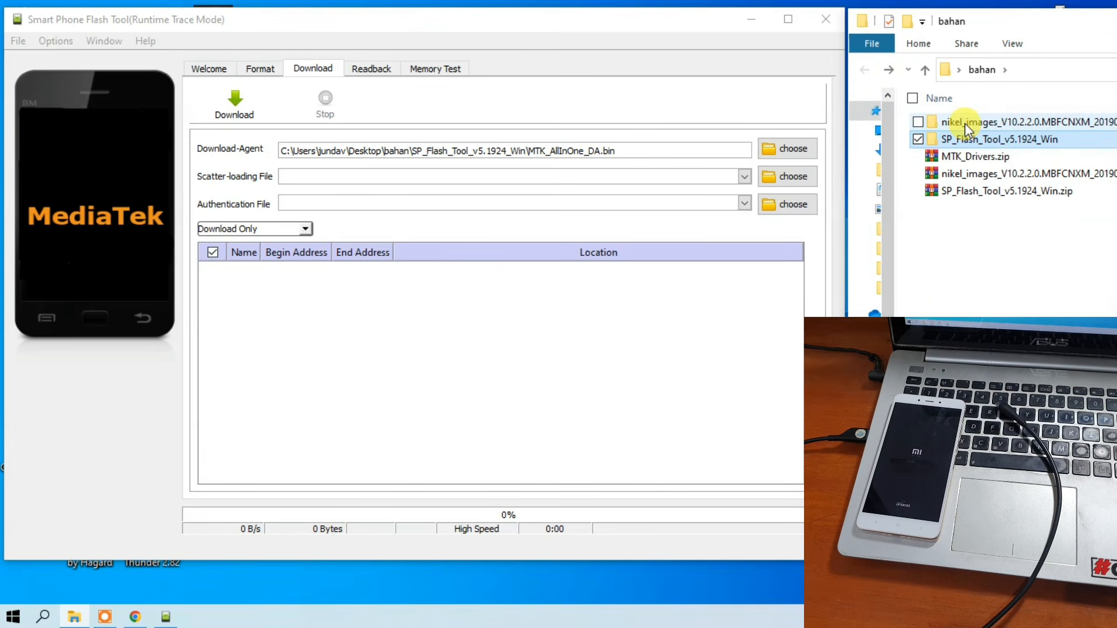
double_click(964, 124)
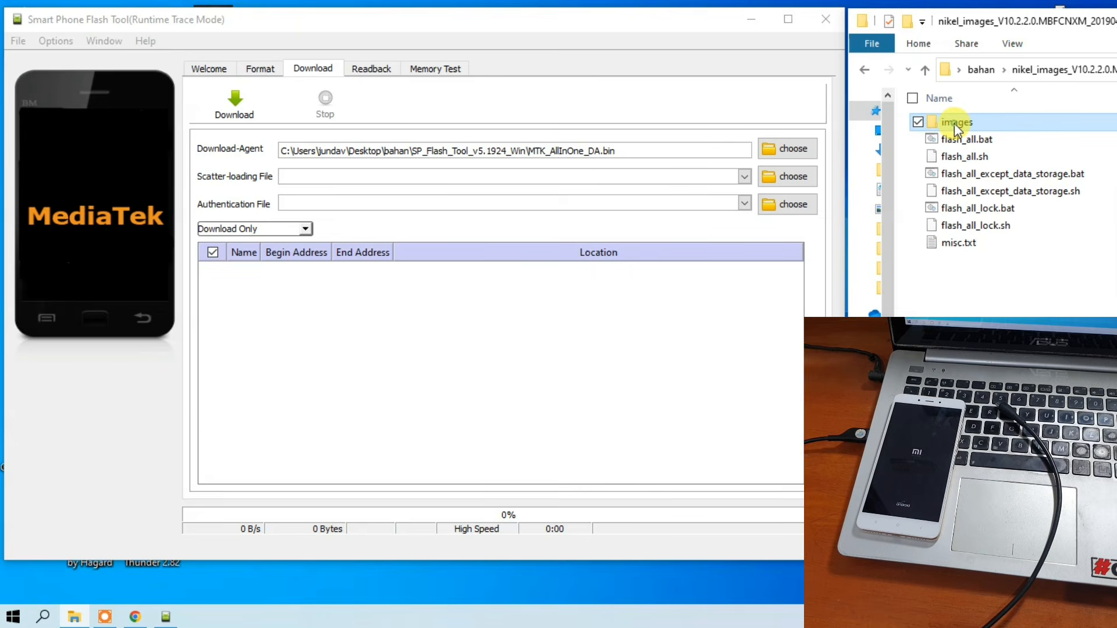
double_click(950, 123)
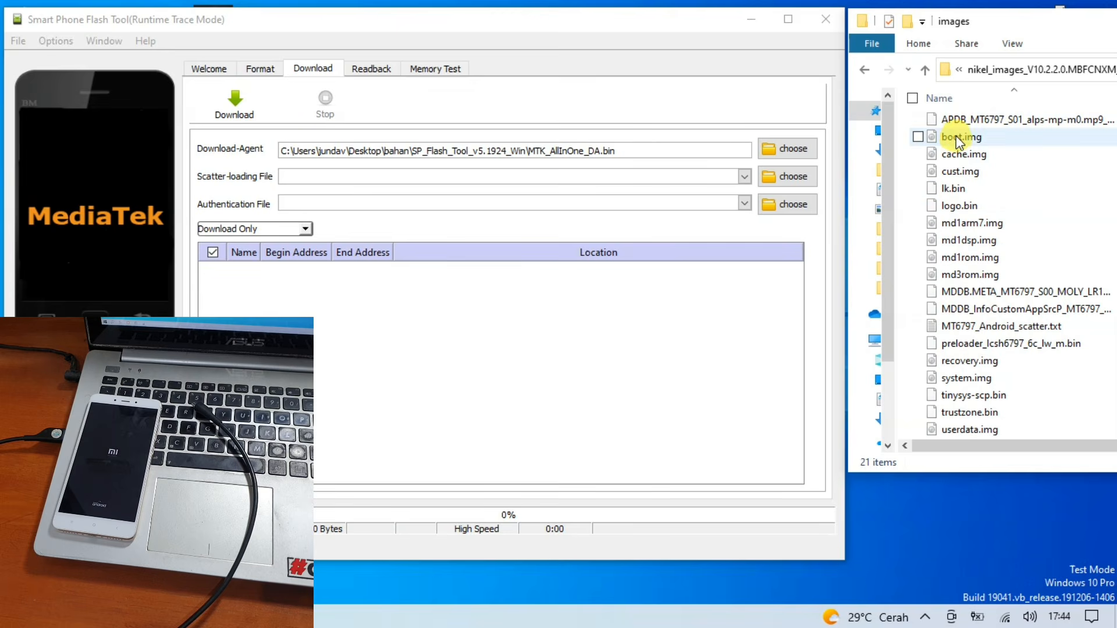
click(956, 326)
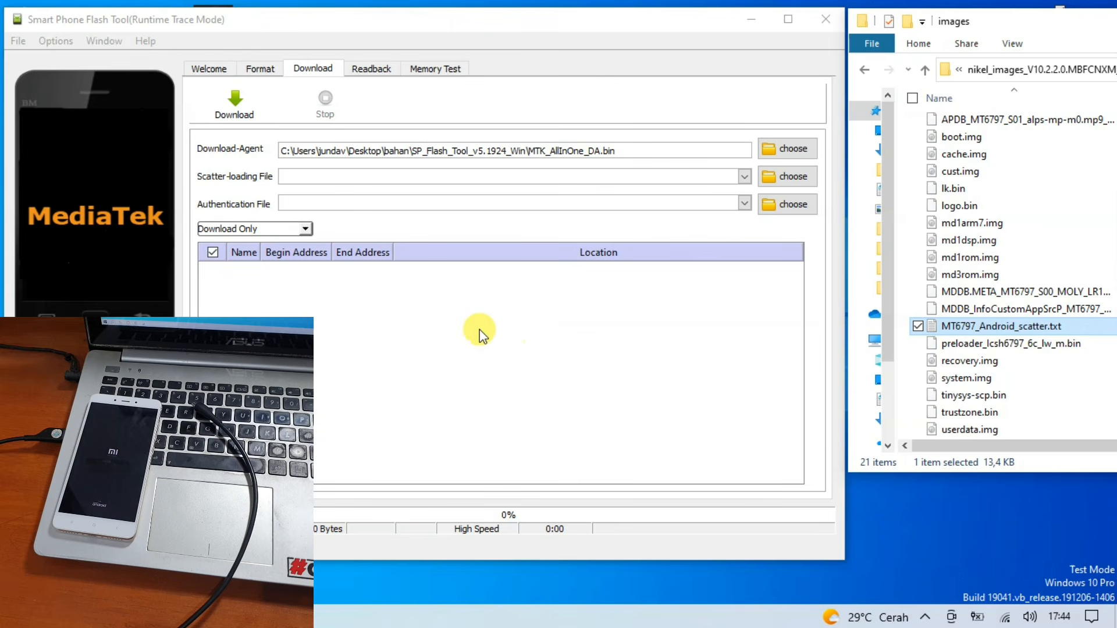
Step: Load MT6797_Android_scatter.txt from the images subfolder of the nikel_images folder in bahan as the Scatter-loading File
click(220, 180)
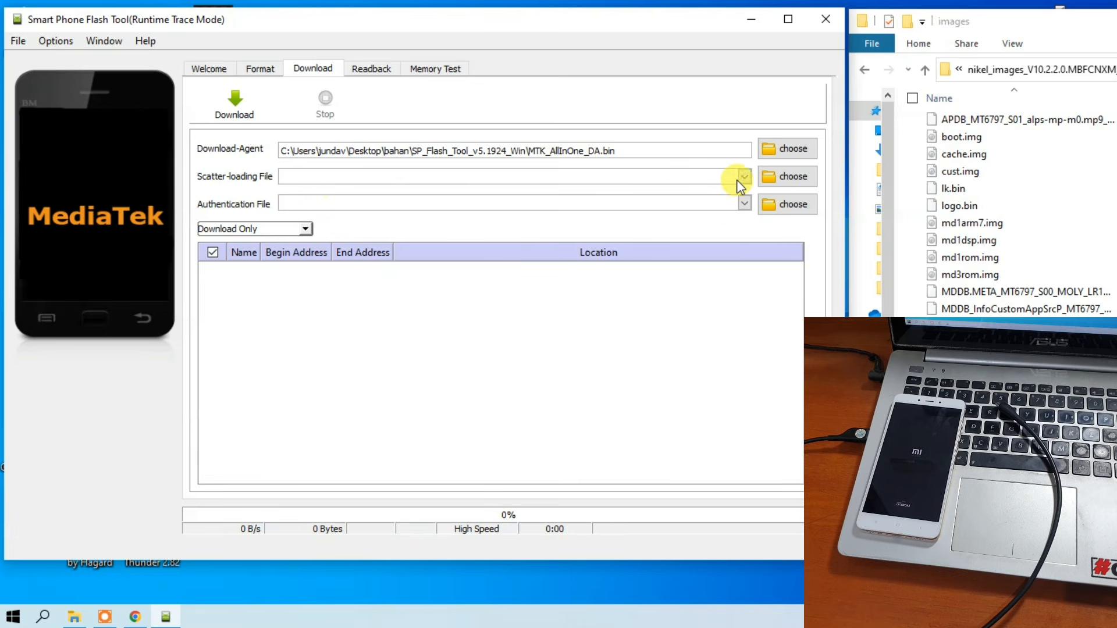
click(777, 179)
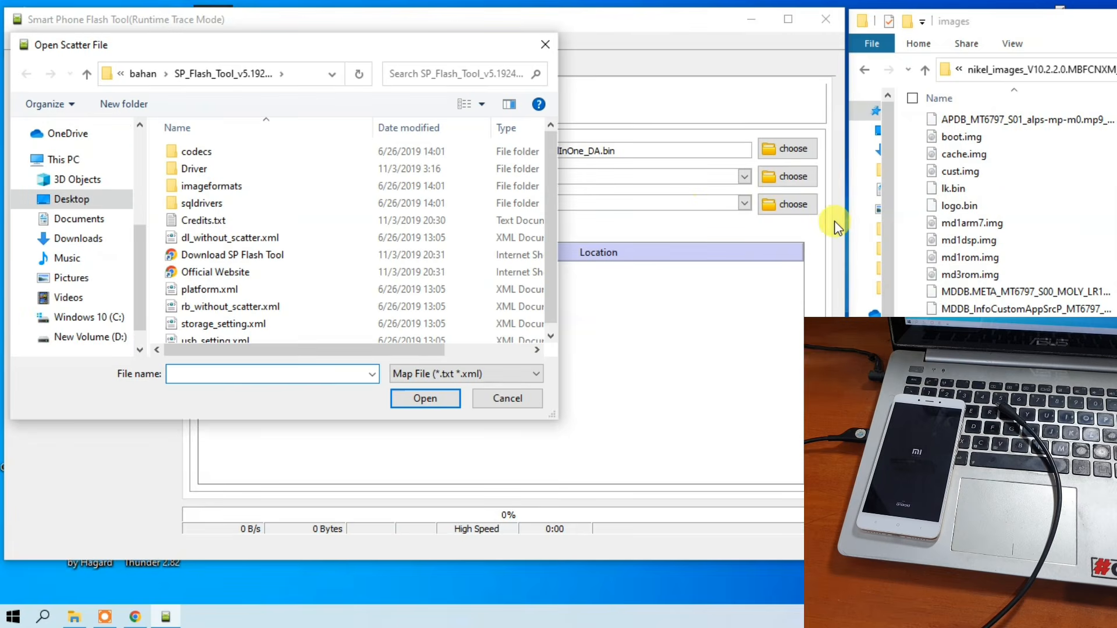
click(68, 201)
double_click(190, 183)
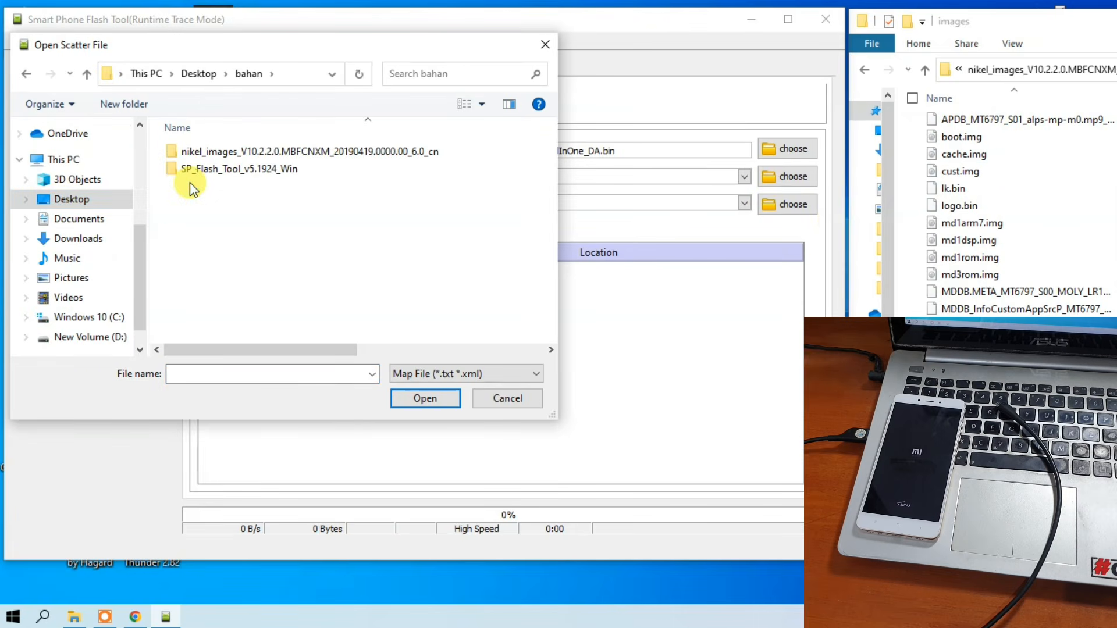
click(198, 153)
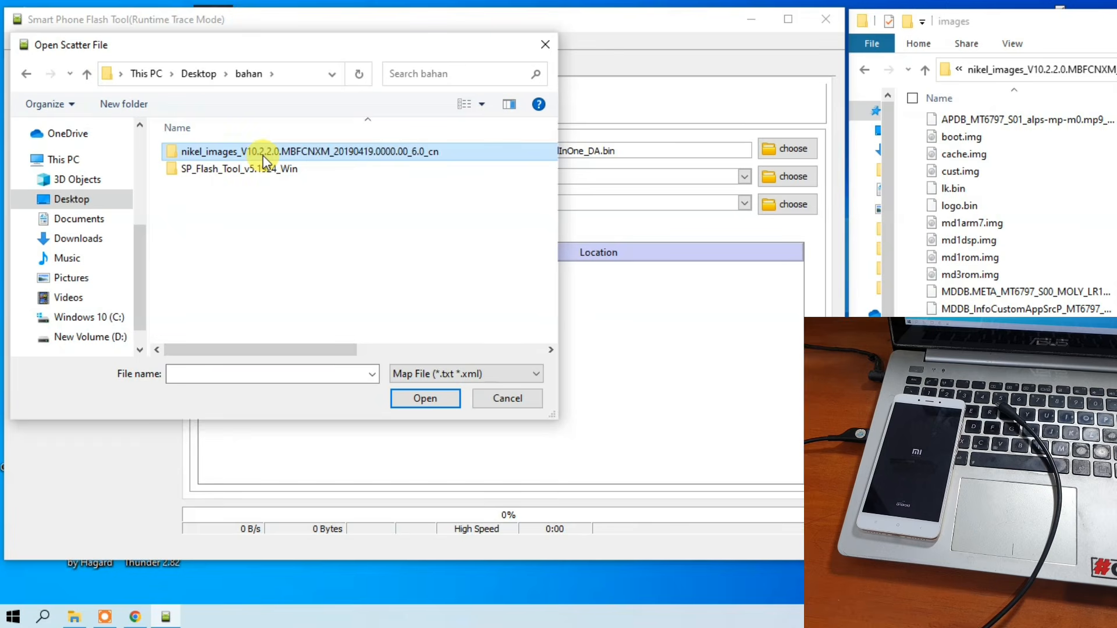
double_click(264, 155)
click(216, 156)
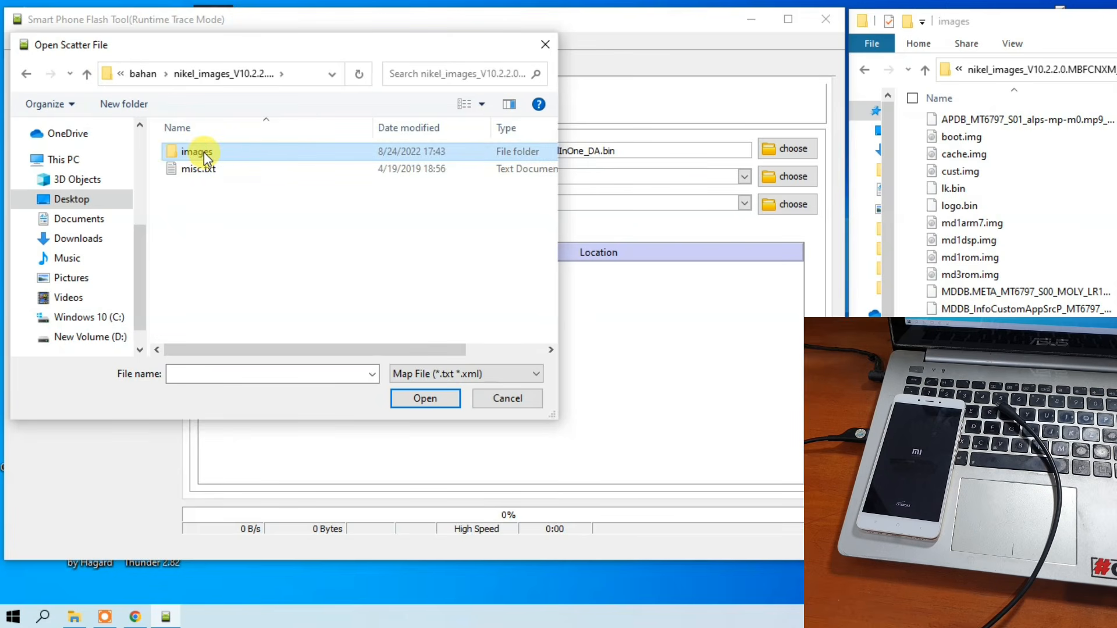
double_click(204, 152)
click(217, 174)
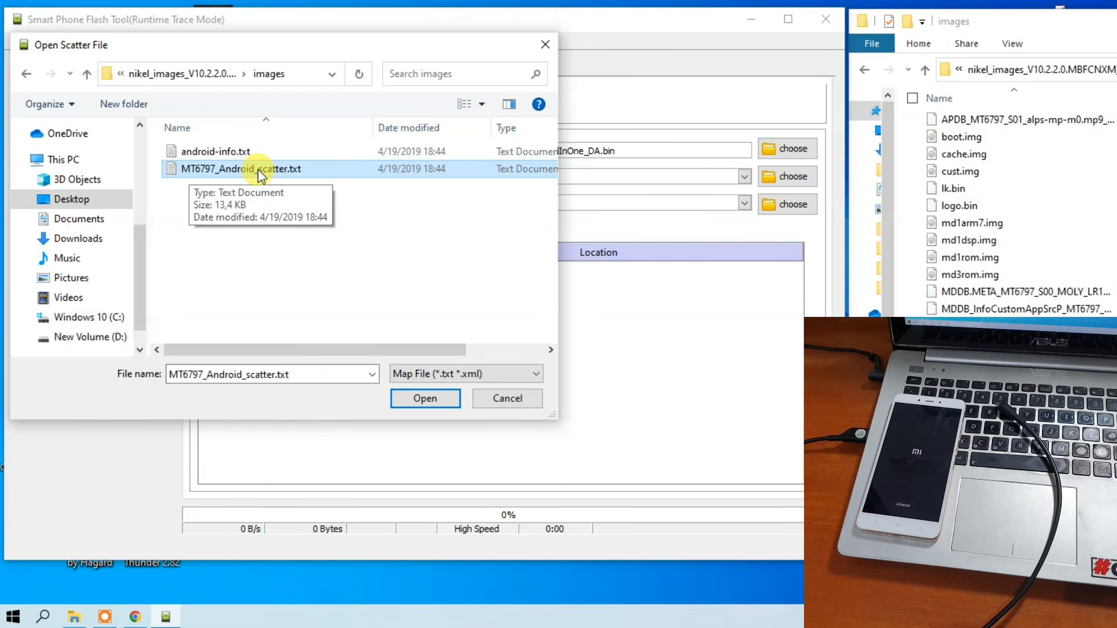
click(415, 400)
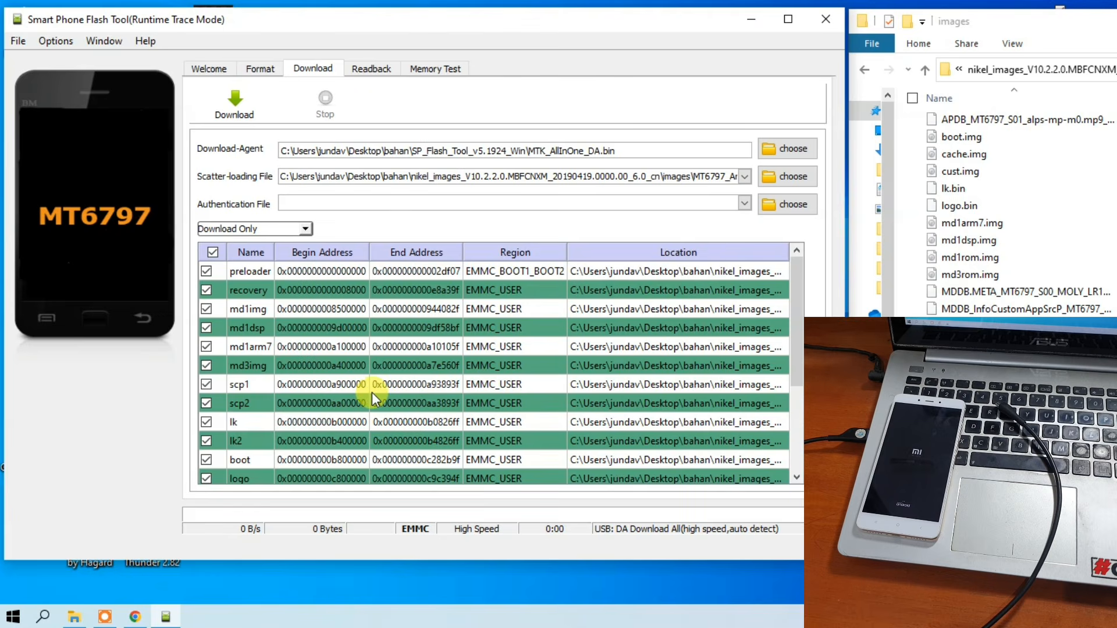
Step: Review the firmware partition list and start flashing it in Download Only mode
scroll(284, 327, down, 2)
scroll(284, 326, up, 2)
scroll(284, 327, down, 2)
scroll(284, 326, up, 2)
click(235, 111)
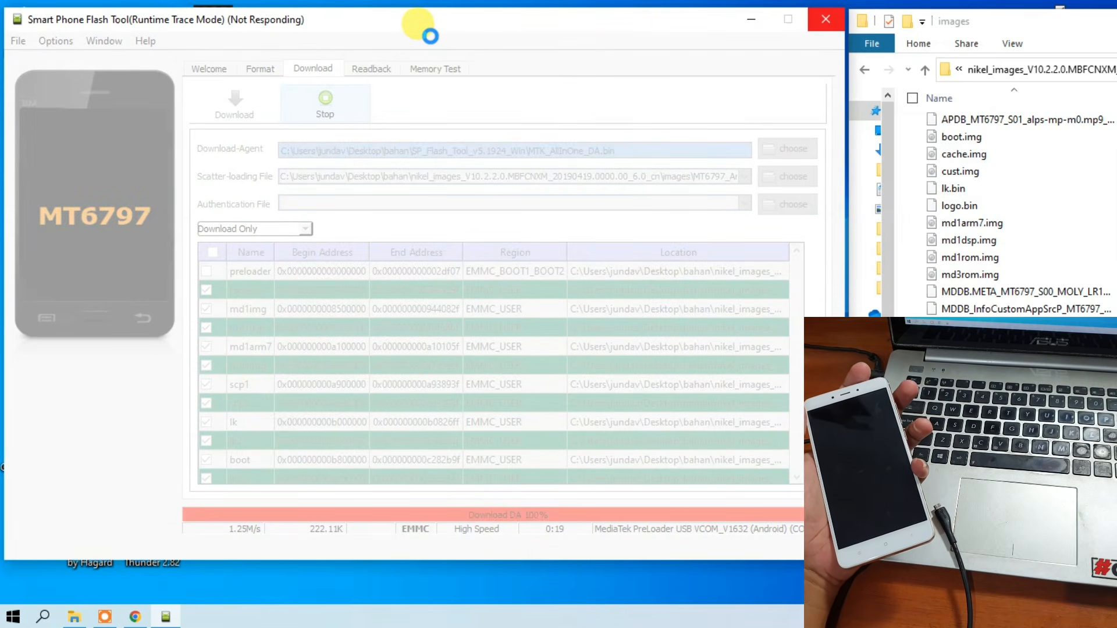
Step: Force-close the unresponsive flash tool and try to relaunch flash_tool.exe from the SP_Flash_Tool_v5.1924_Win folder
click(824, 22)
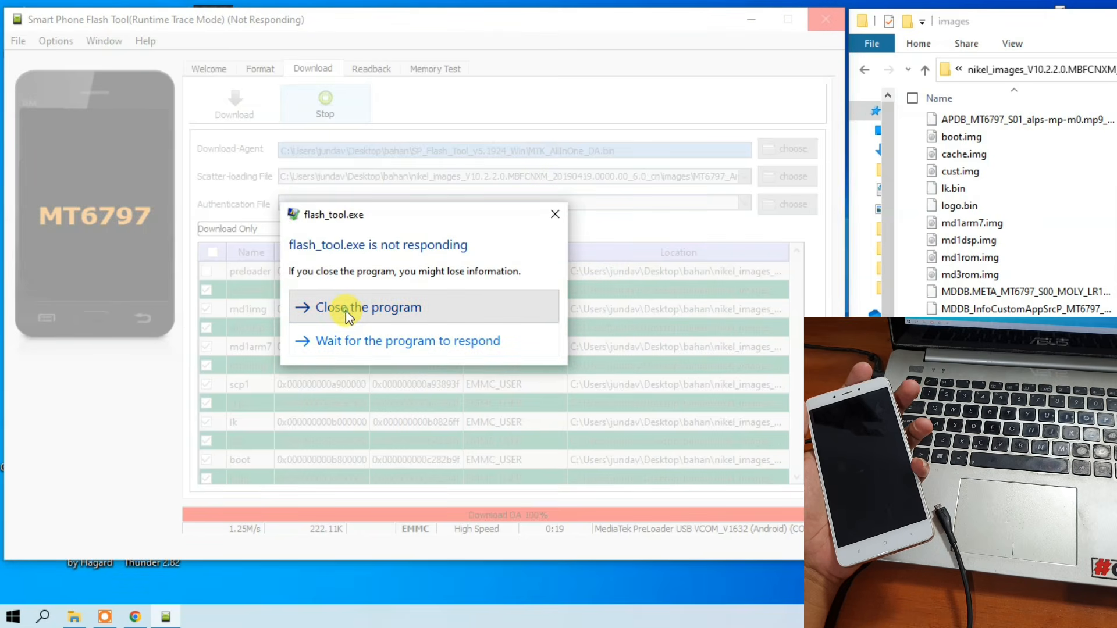
click(346, 309)
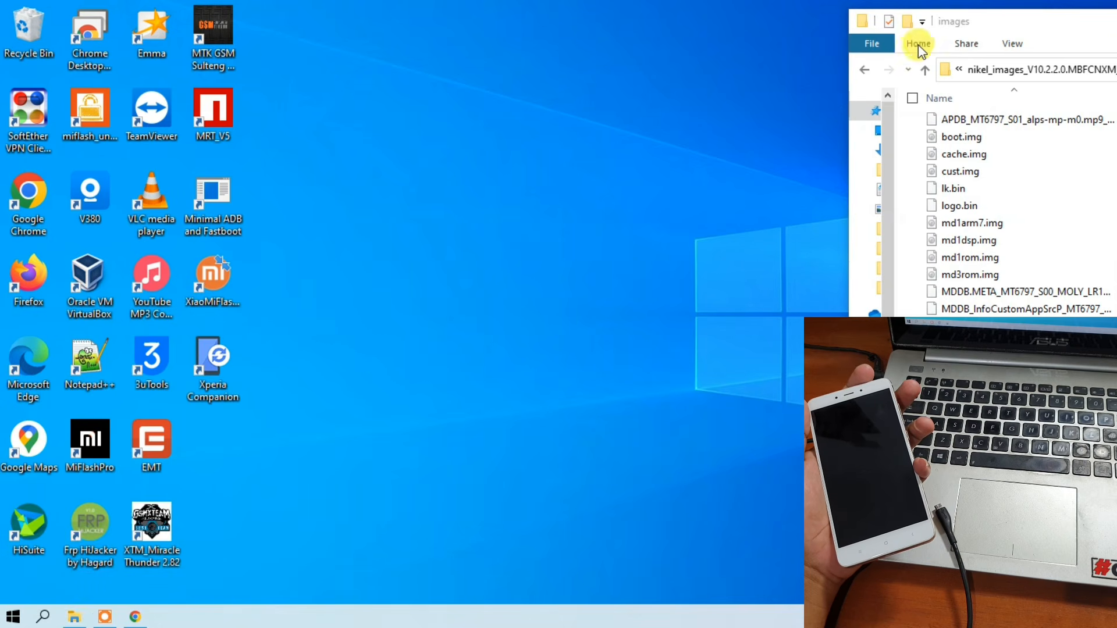
drag(980, 26, 191, 41)
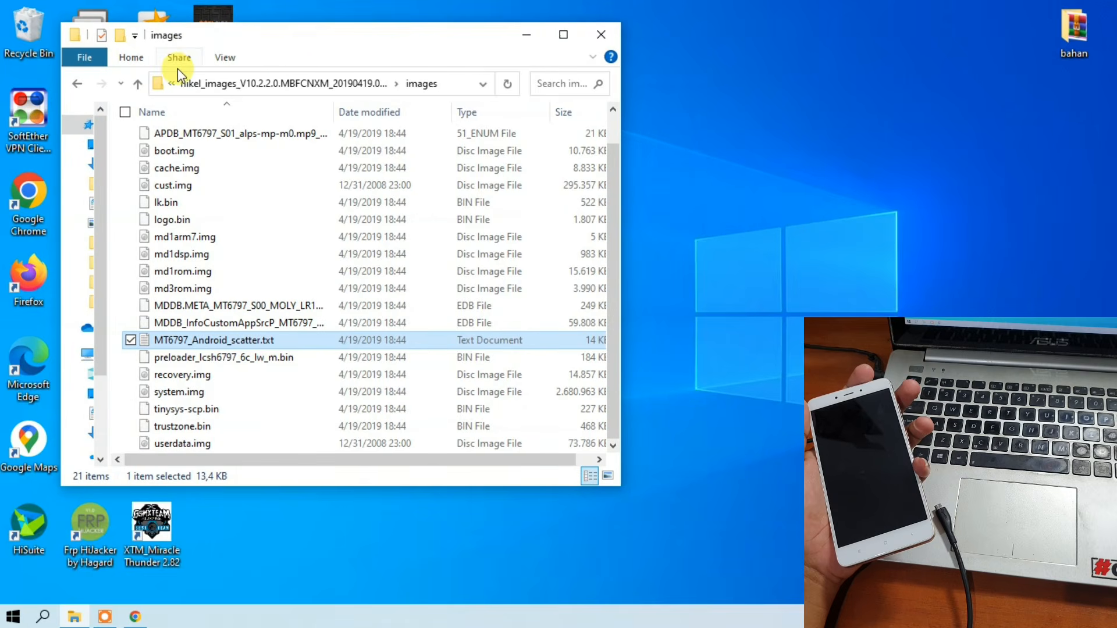
click(77, 84)
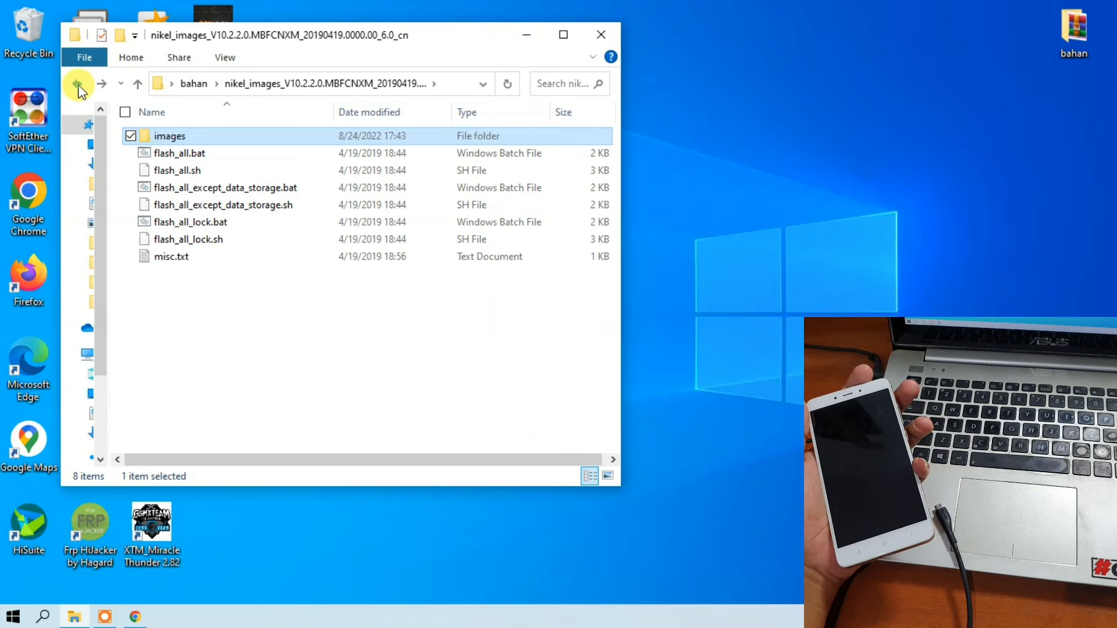
click(78, 84)
double_click(213, 153)
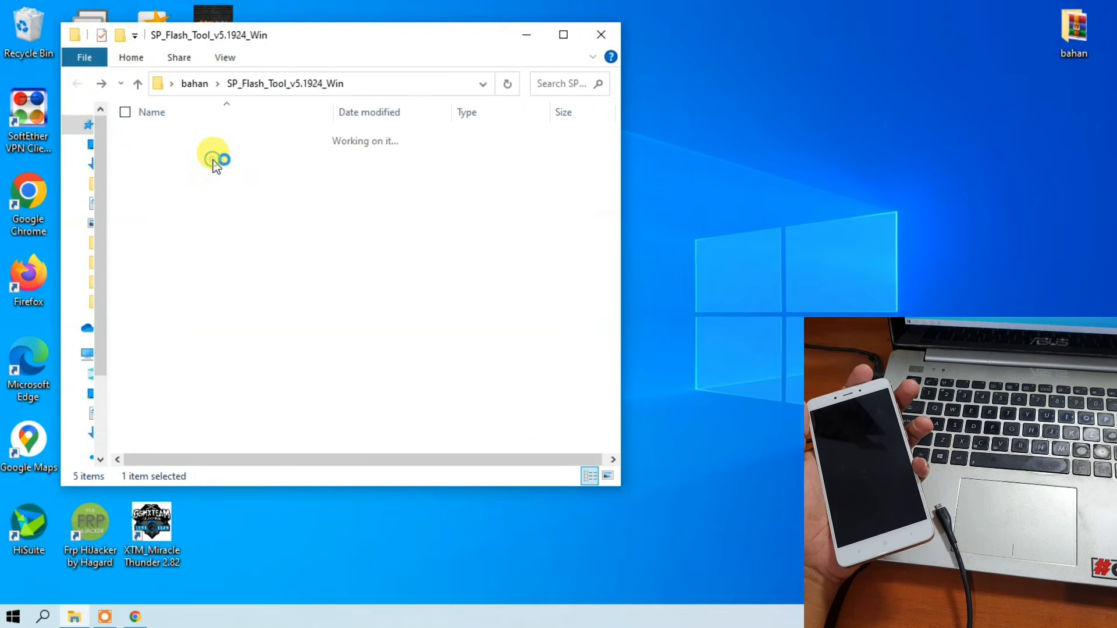
click(195, 413)
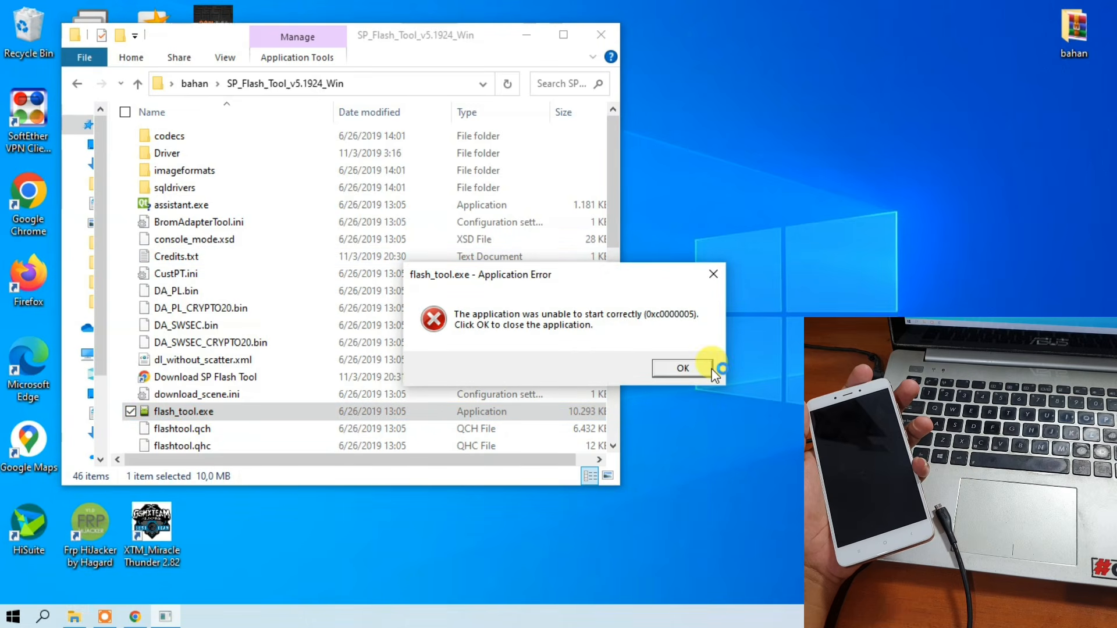
click(701, 367)
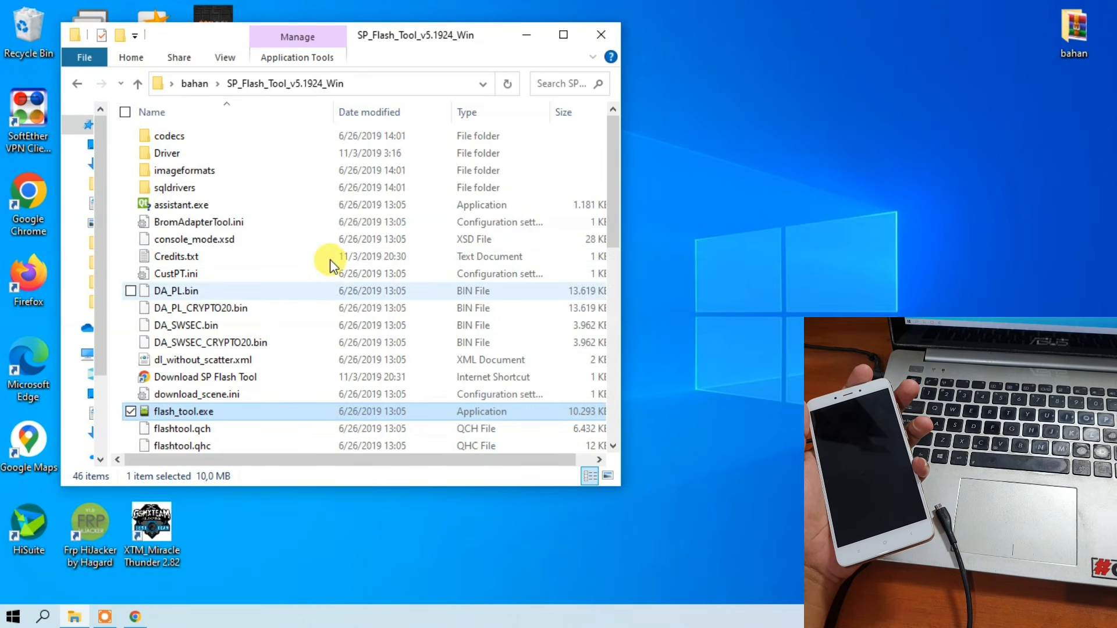
Step: Delete the SP_Flash_Tool_v5.1924_Win folder from bahan and extract SP_Flash_Tool_v5.1924_Win.zip there again
click(78, 84)
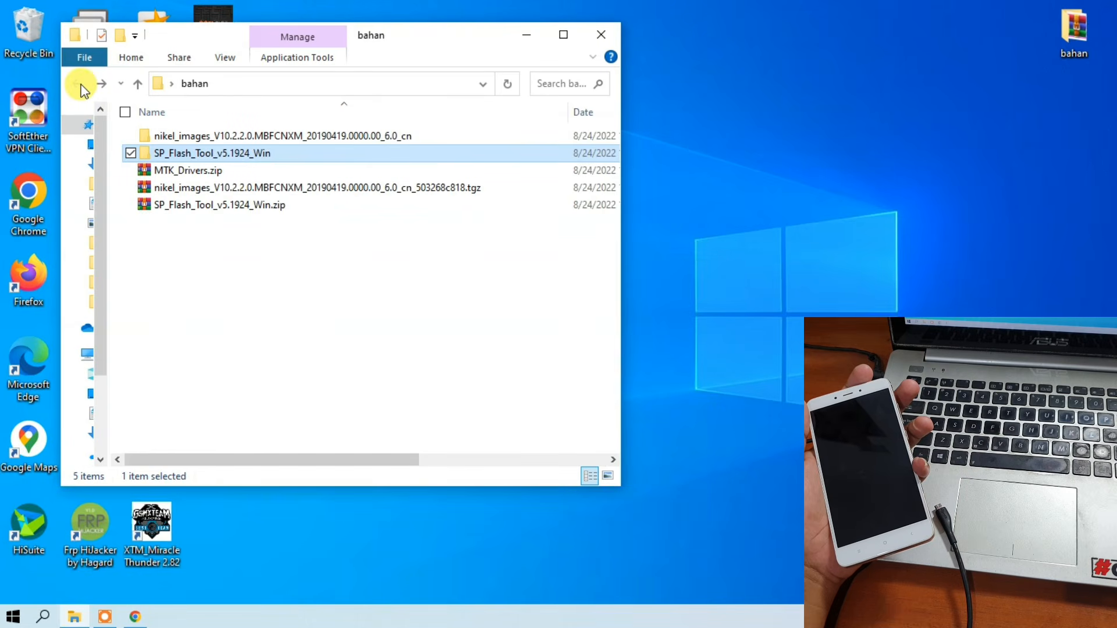
right_click(192, 160)
click(72, 545)
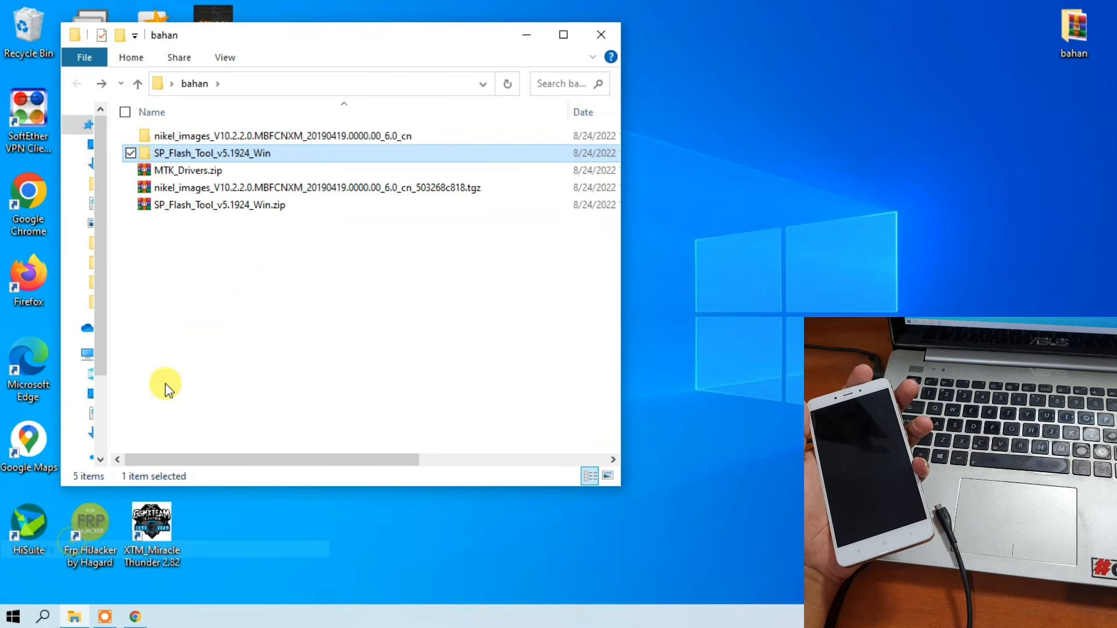
right_click(193, 190)
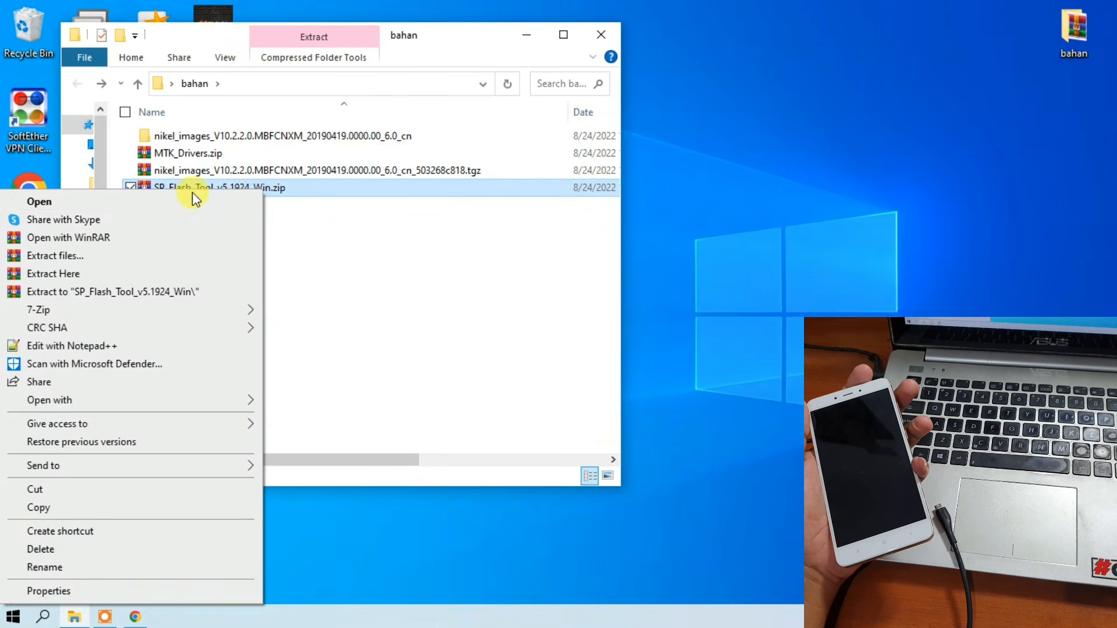
click(166, 273)
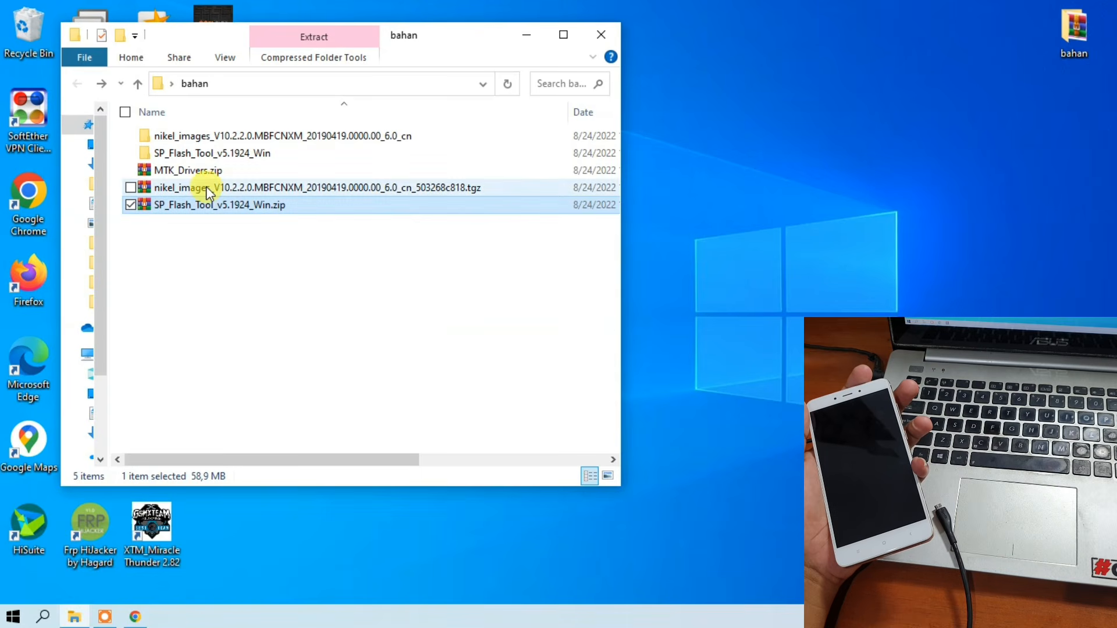
Step: Launch flash_tool.exe from the newly extracted SP_Flash_Tool_v5.1924_Win folder and shift its window slightly
click(209, 154)
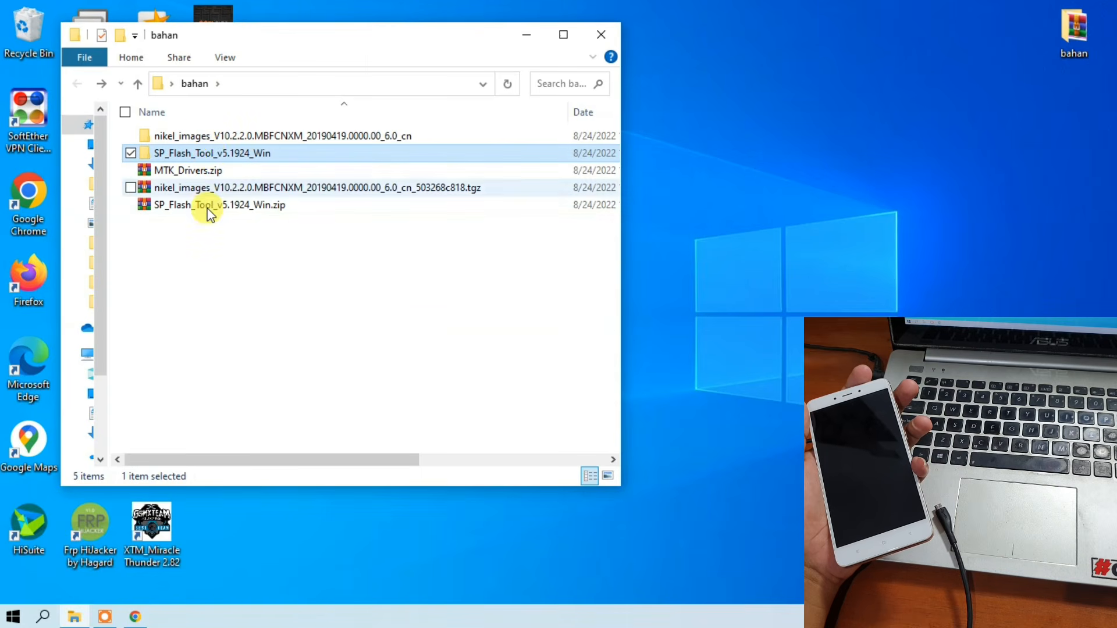
click(208, 205)
click(209, 154)
double_click(209, 154)
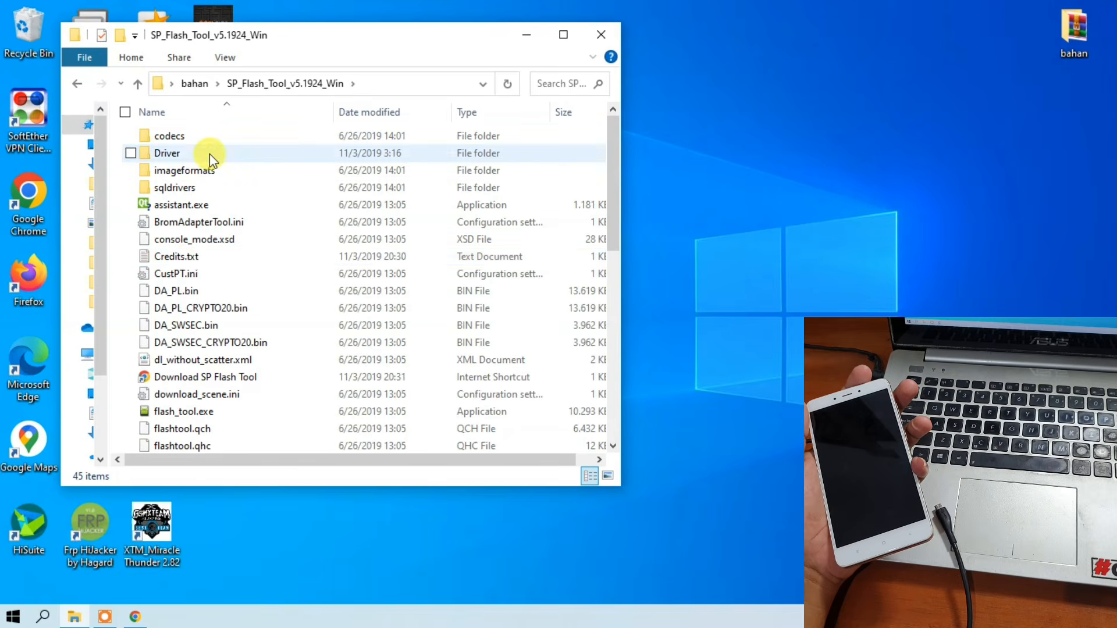
scroll(186, 256, down, 2)
click(184, 323)
double_click(184, 323)
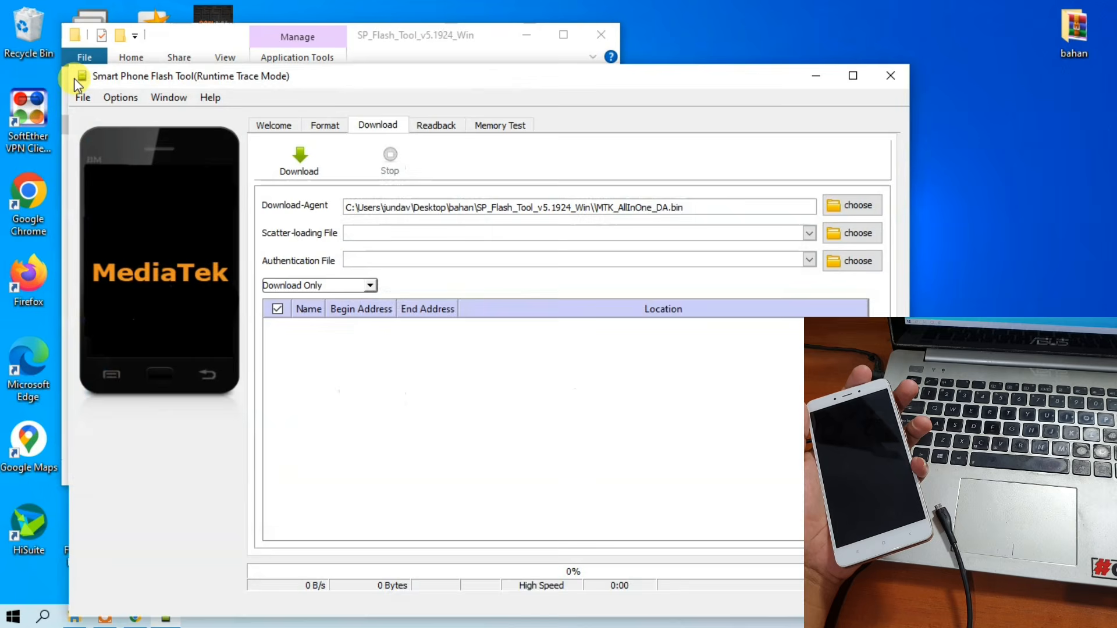
drag(199, 76, 177, 89)
Step: Locate MT6797_Android_scatter.txt in the nikel firmware's images folder in File Explorer, and arrange that window beside the flash tool
click(178, 41)
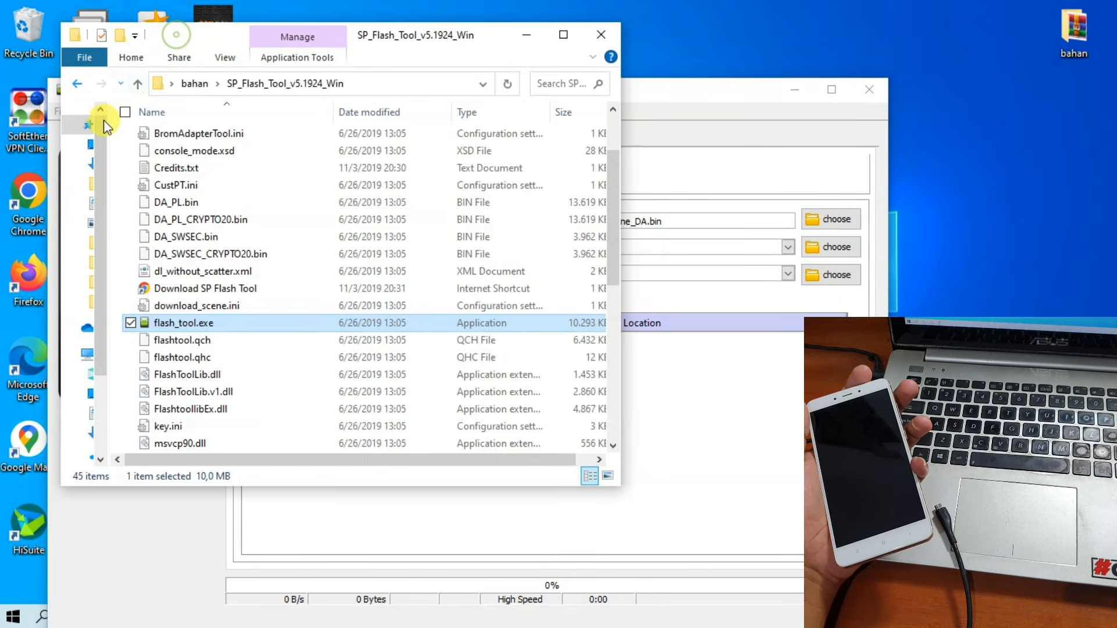
click(77, 84)
double_click(182, 136)
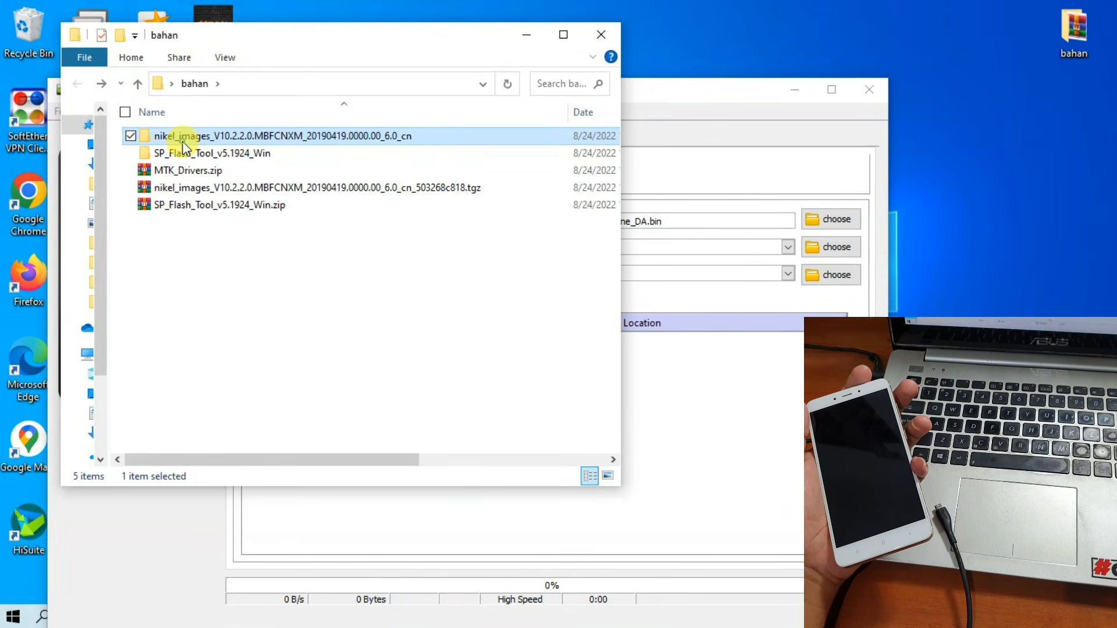
double_click(187, 137)
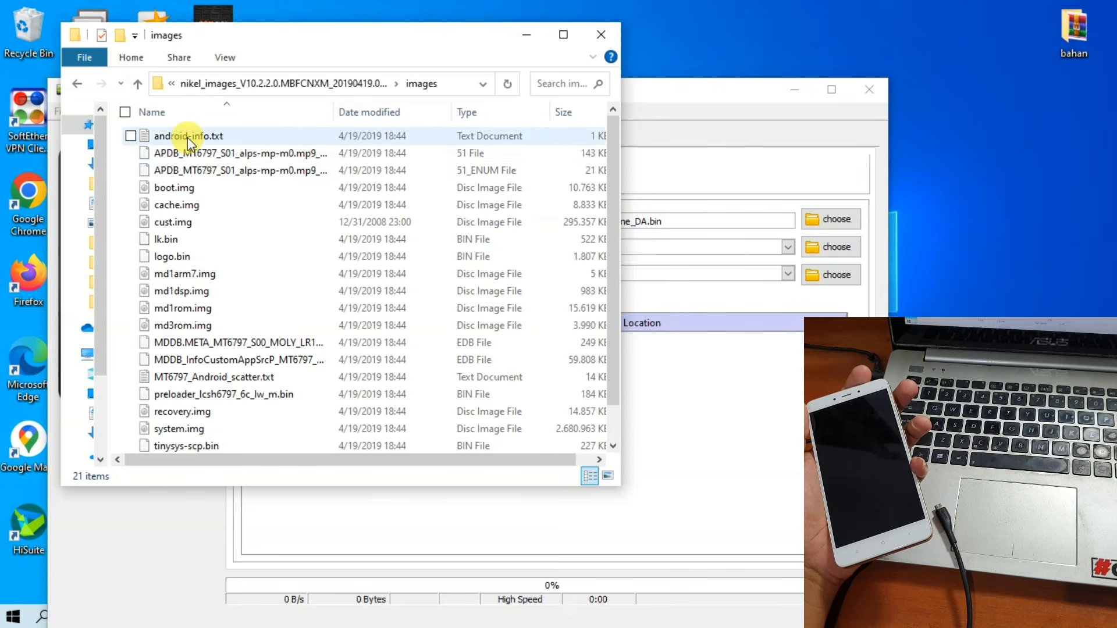
click(202, 376)
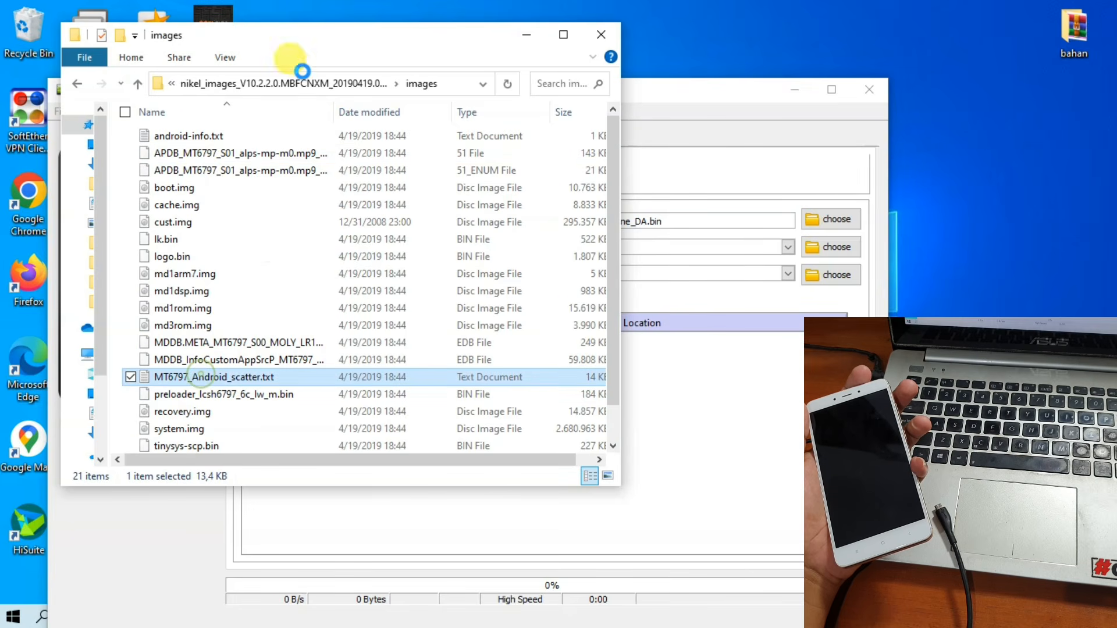
drag(285, 36, 826, 44)
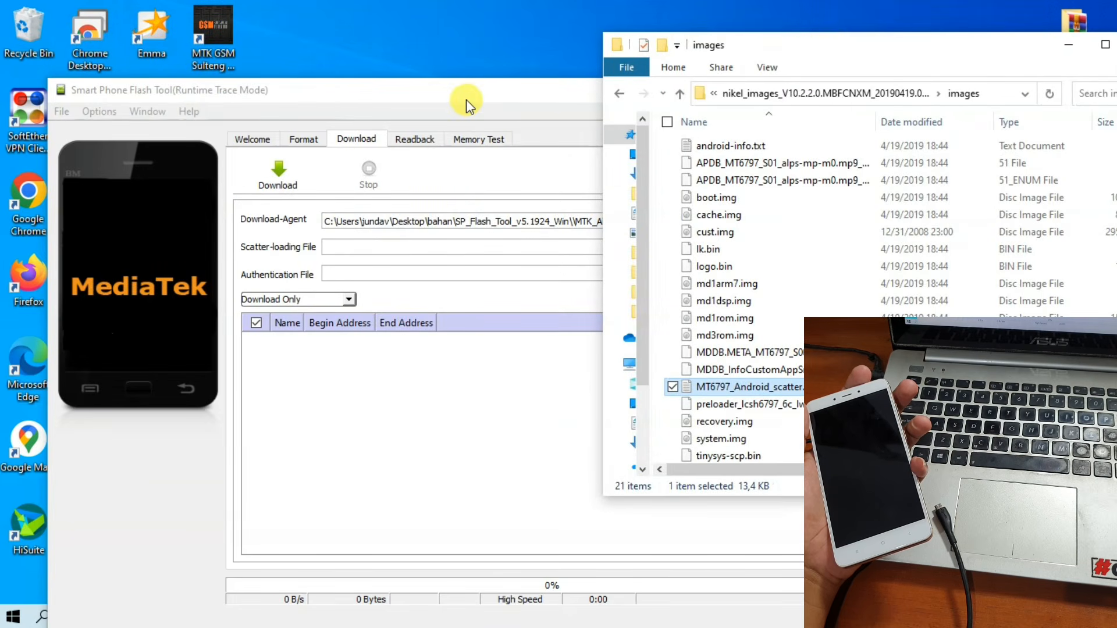
drag(466, 99, 425, 27)
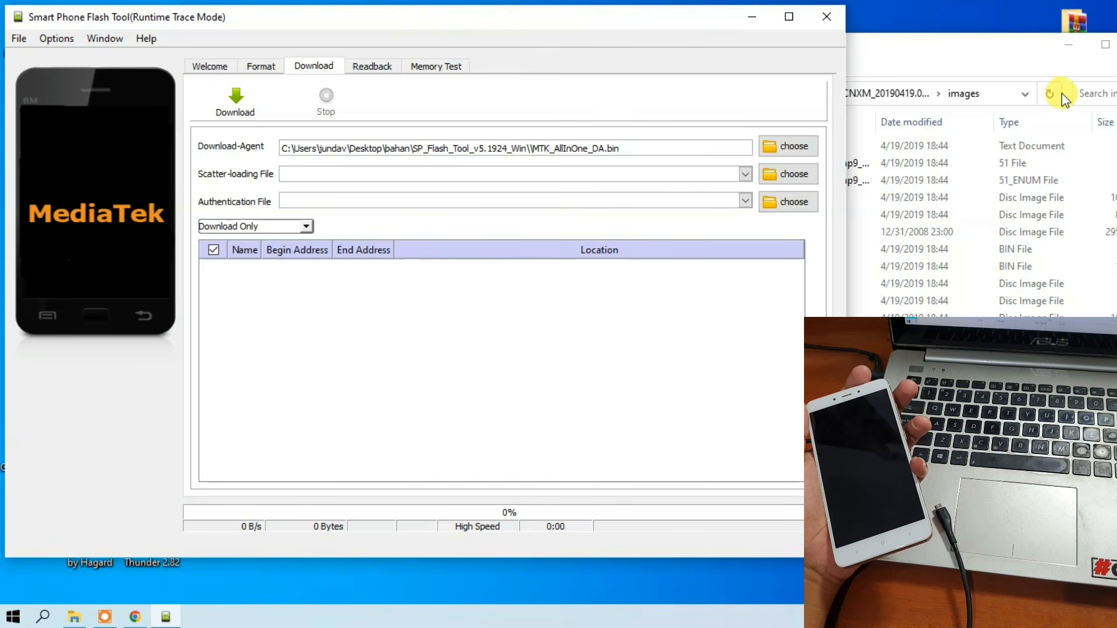
Step: Move the images folder window clear of the flash tool and load MTK_AllInOne_DA.bin from SP_Flash_Tool_v5.1924_Win as the download agent
click(989, 45)
drag(804, 49, 1049, 21)
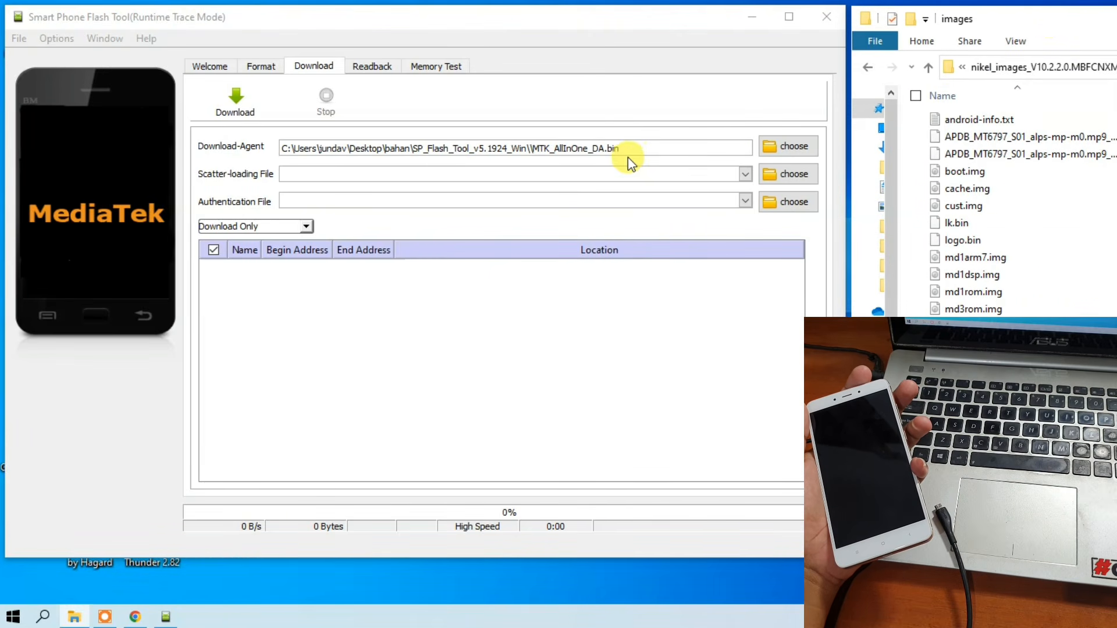
click(796, 148)
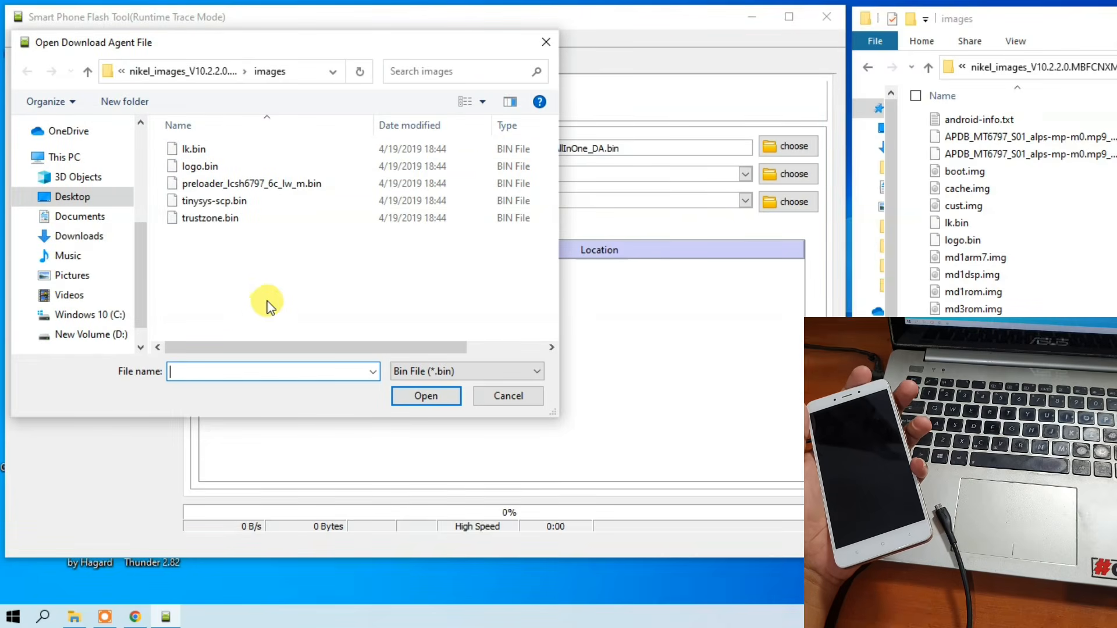
click(181, 71)
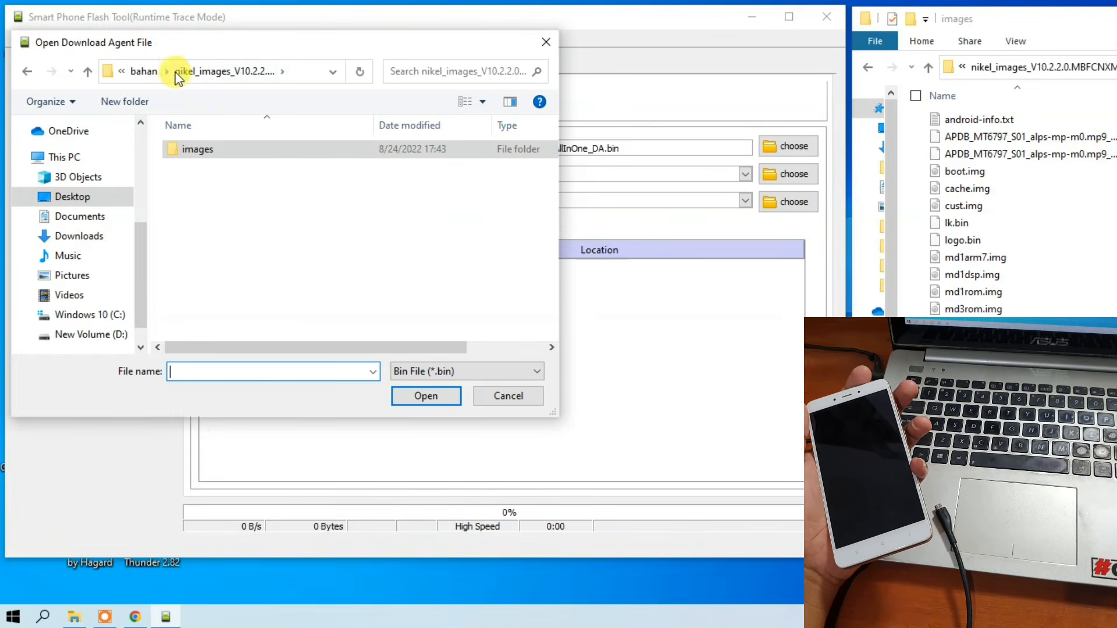
click(150, 72)
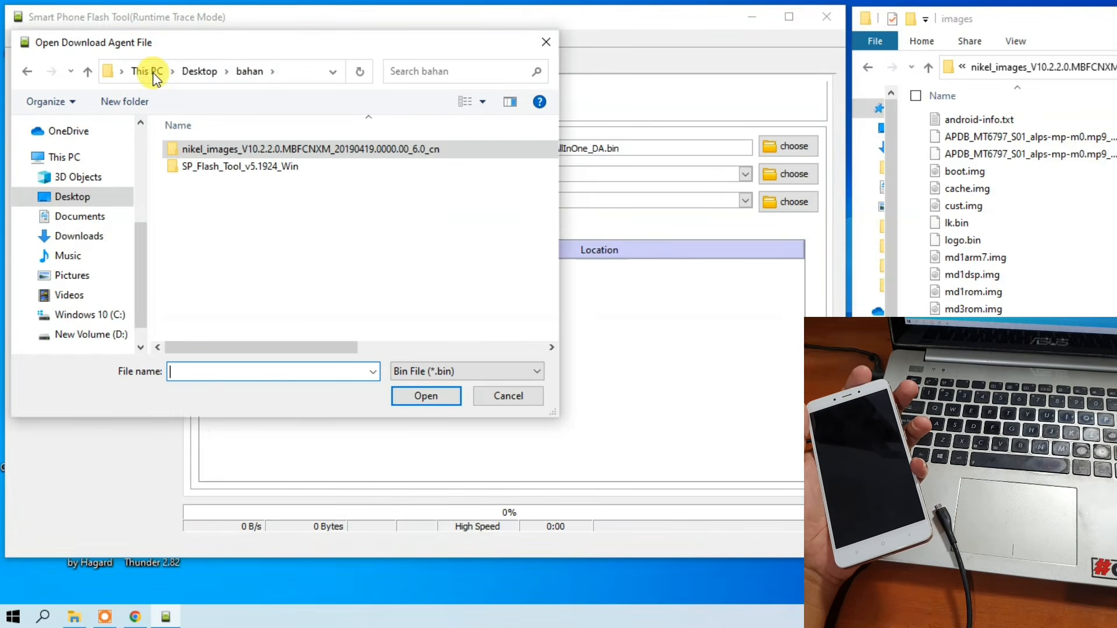
double_click(198, 166)
click(221, 306)
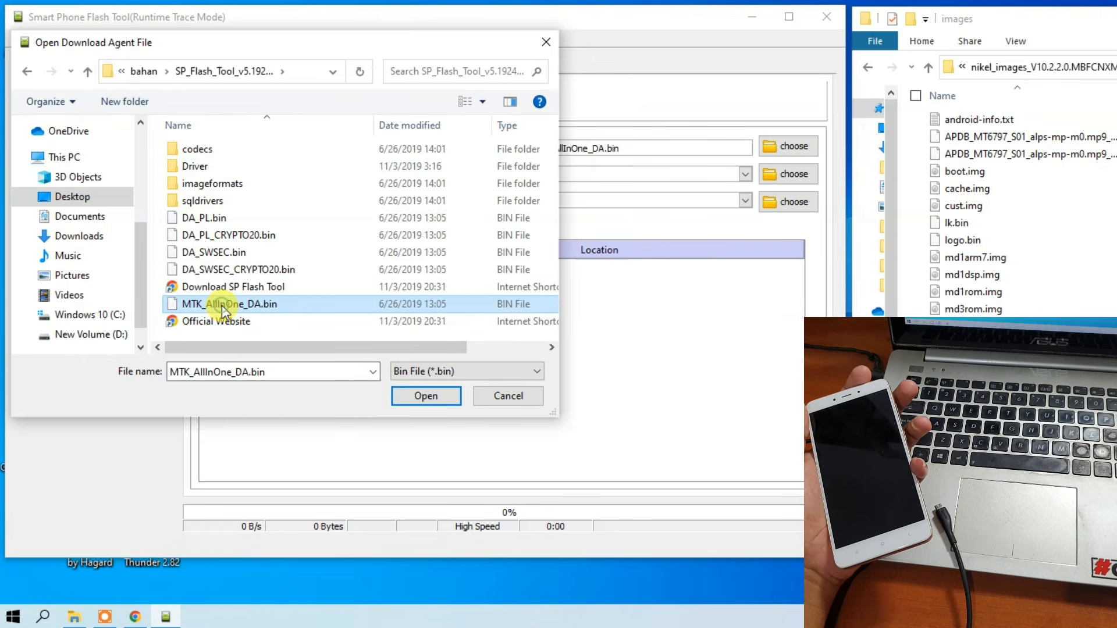
click(409, 399)
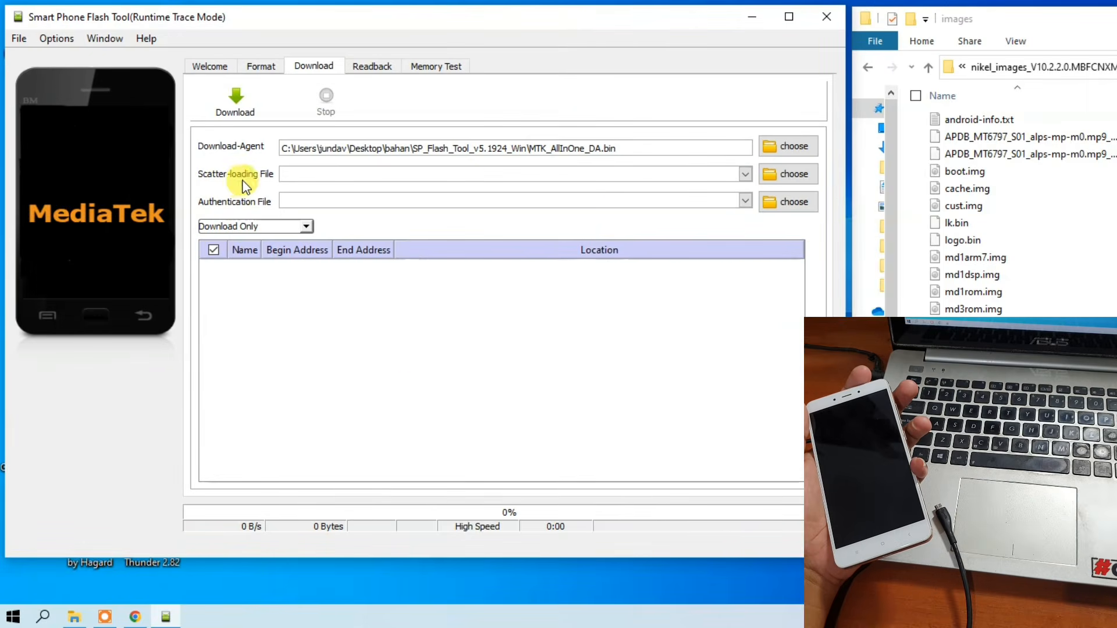
Step: Load MT6797_Android_scatter.txt from the nikel firmware's images folder in bahan on the Desktop as the scatter-loading file
click(795, 175)
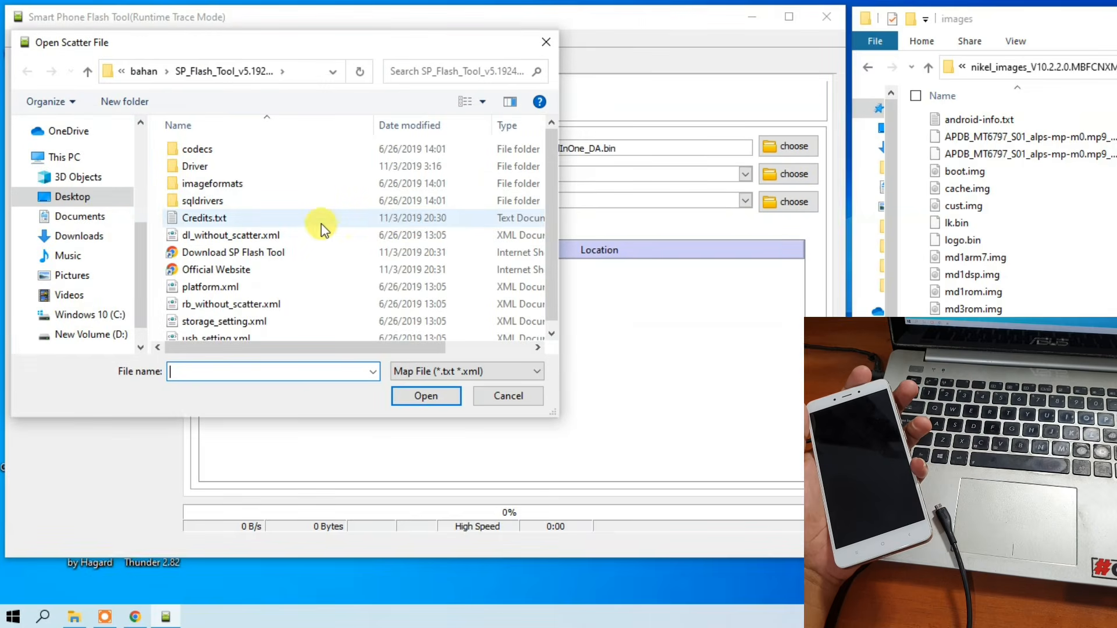
click(95, 198)
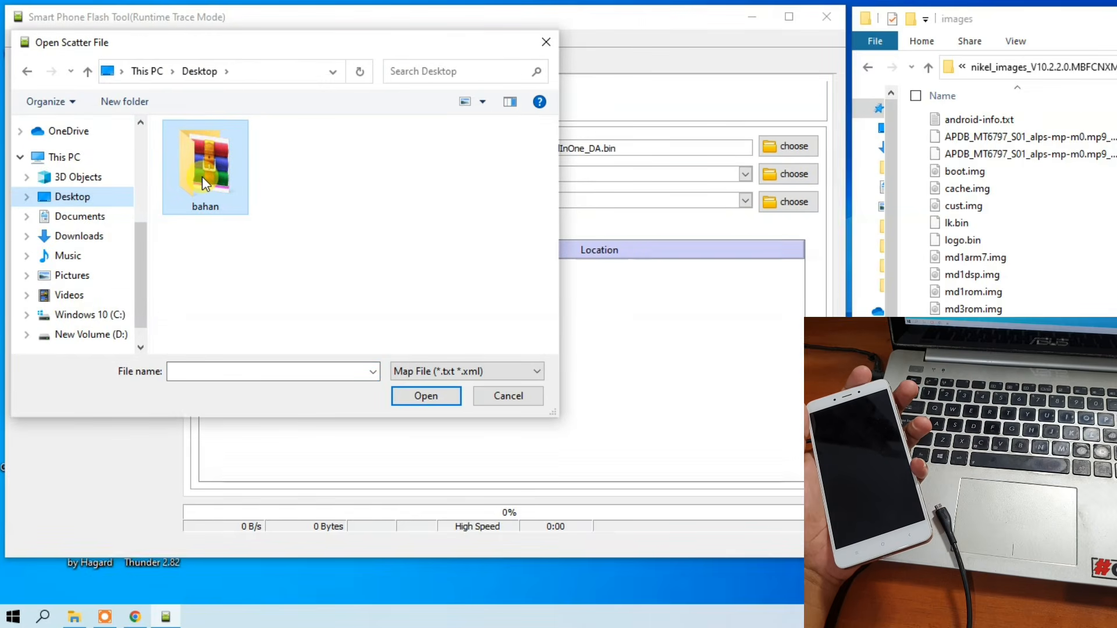
double_click(202, 176)
click(208, 153)
double_click(208, 152)
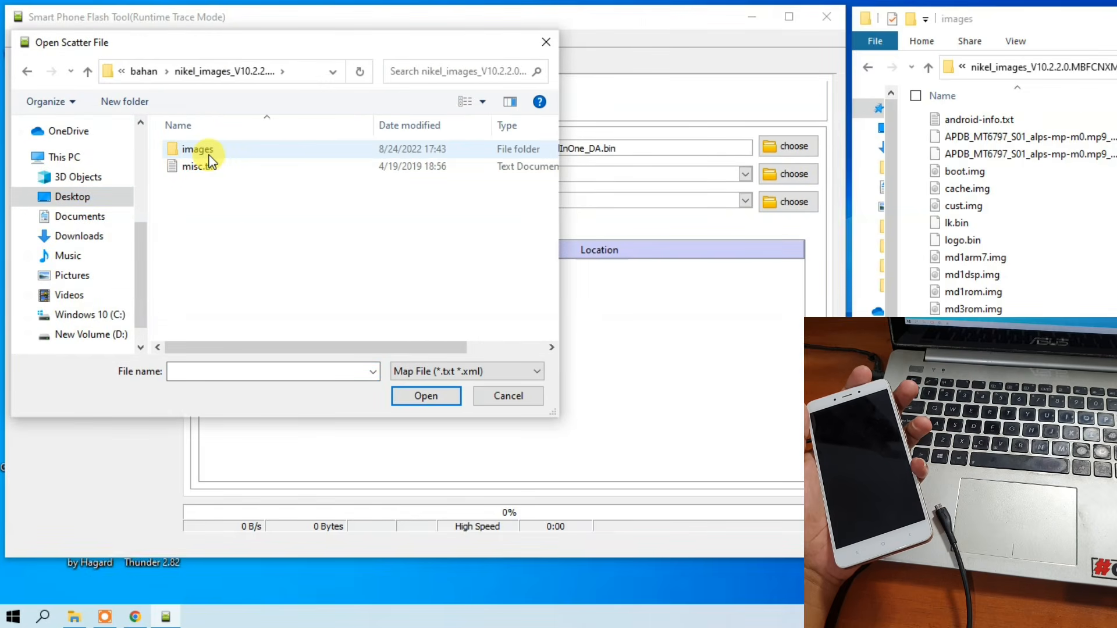
double_click(207, 151)
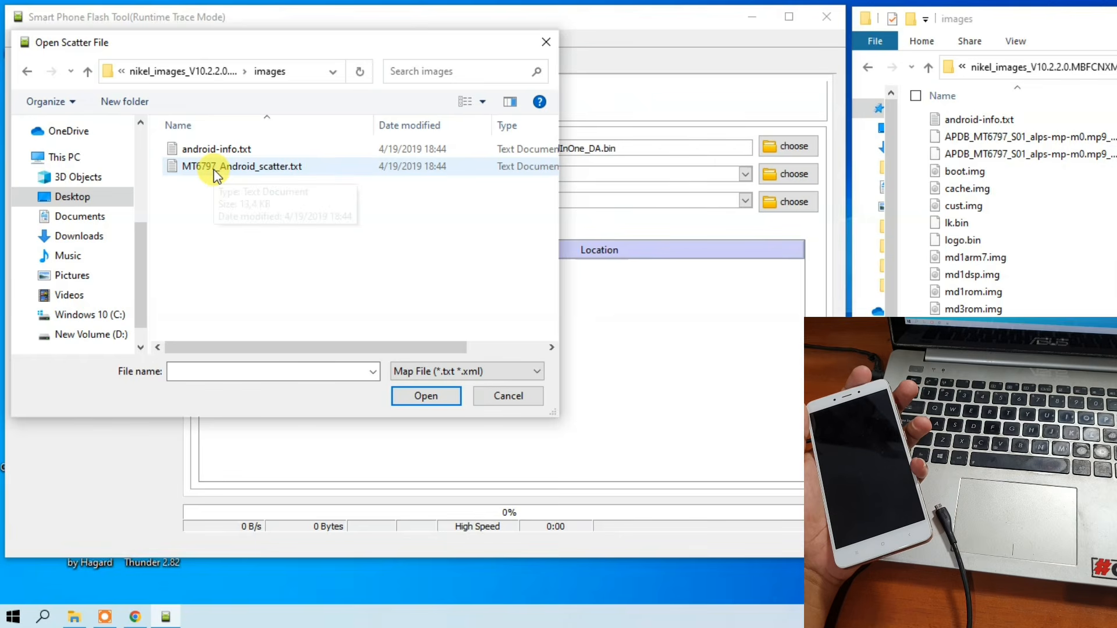
click(214, 168)
click(426, 395)
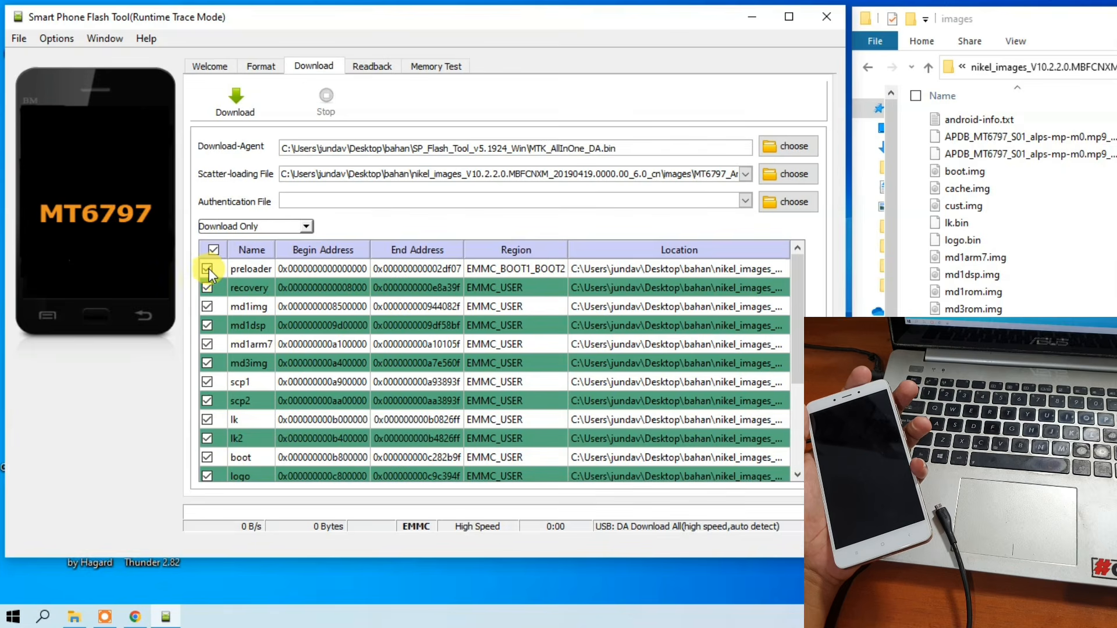
Step: Exclude the preloader partition and try to flash the firmware in Download Only mode, continuing past the storage-life warning
click(207, 268)
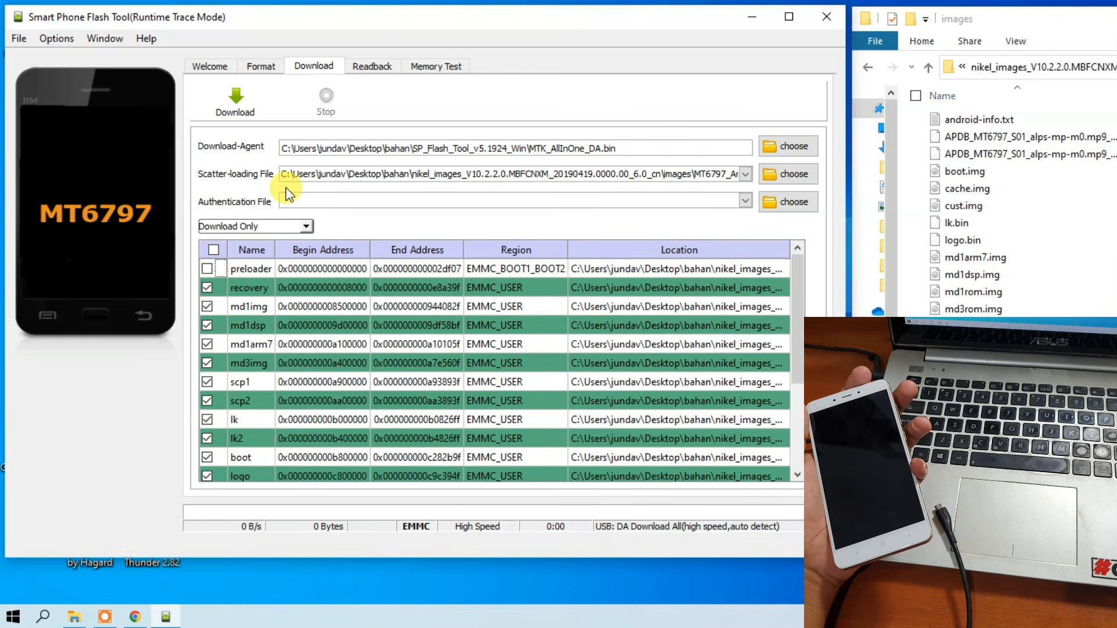
click(237, 114)
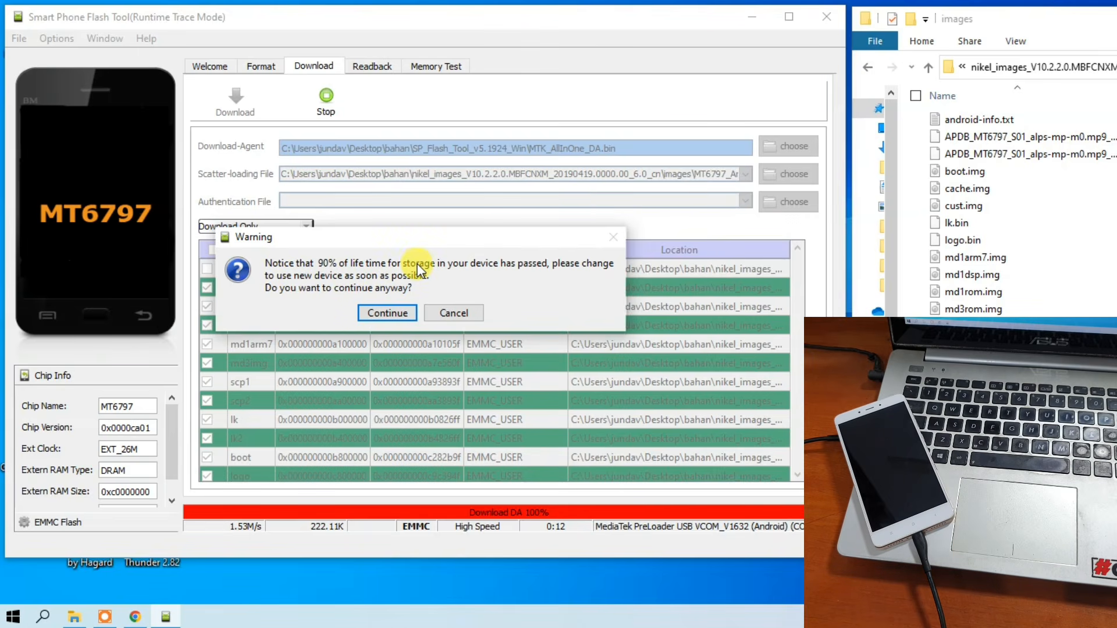
click(372, 315)
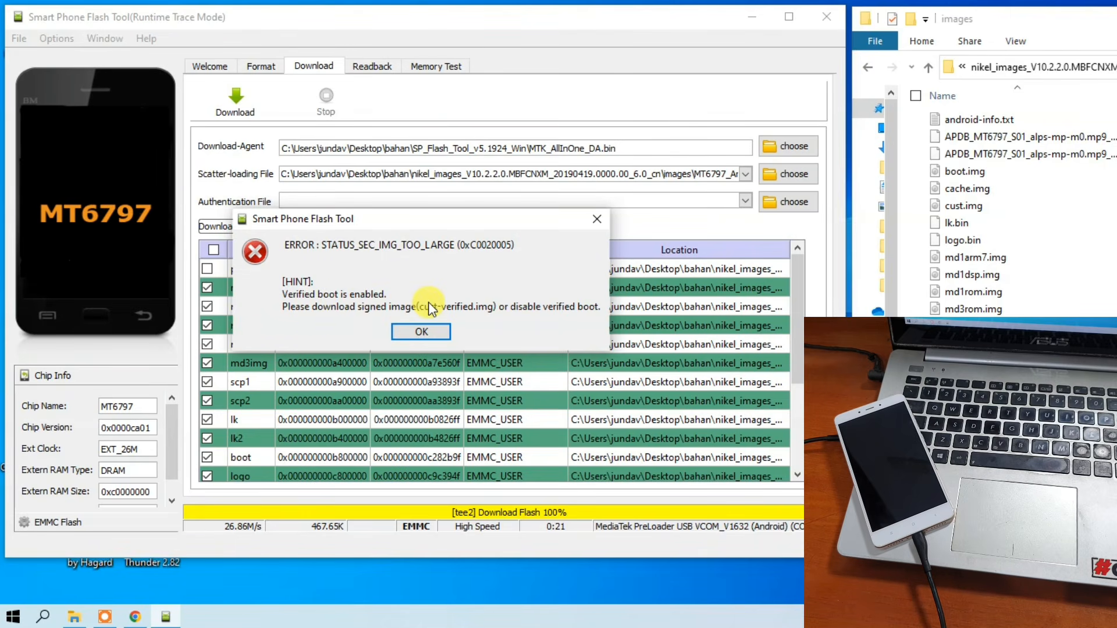
click(418, 331)
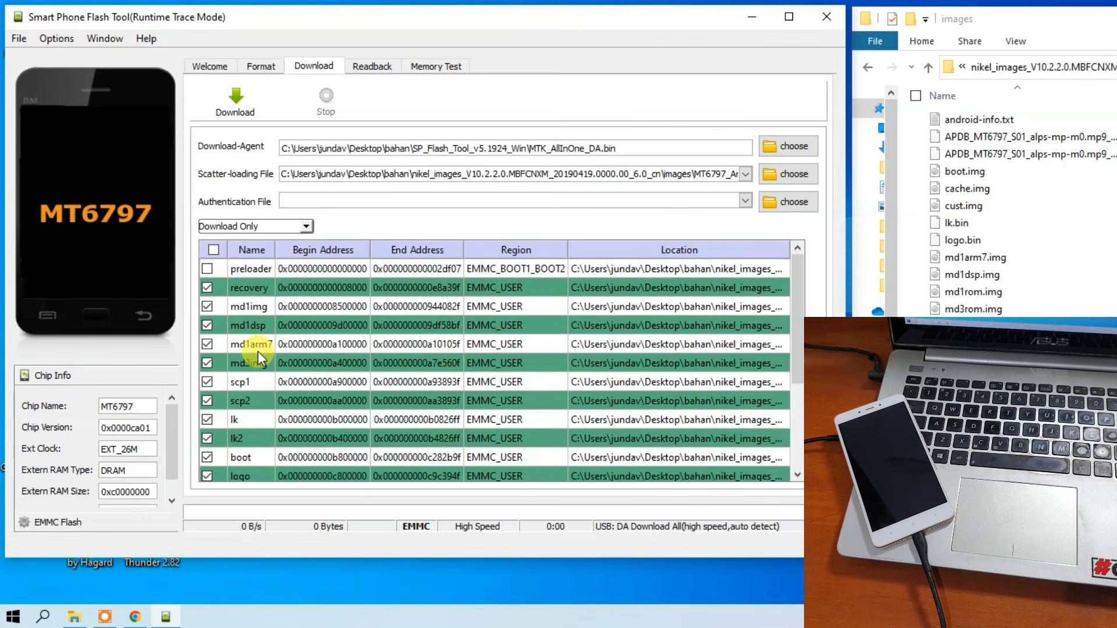
Step: Exclude the cust partition from the download list and check the remaining partition selection
scroll(257, 351, down, 3)
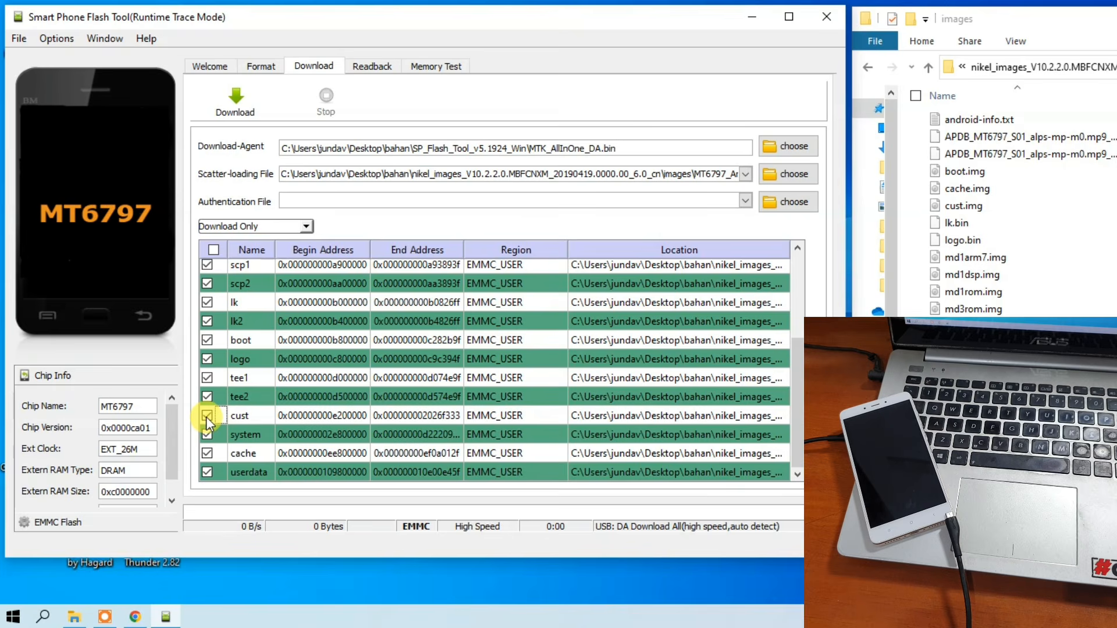
click(207, 415)
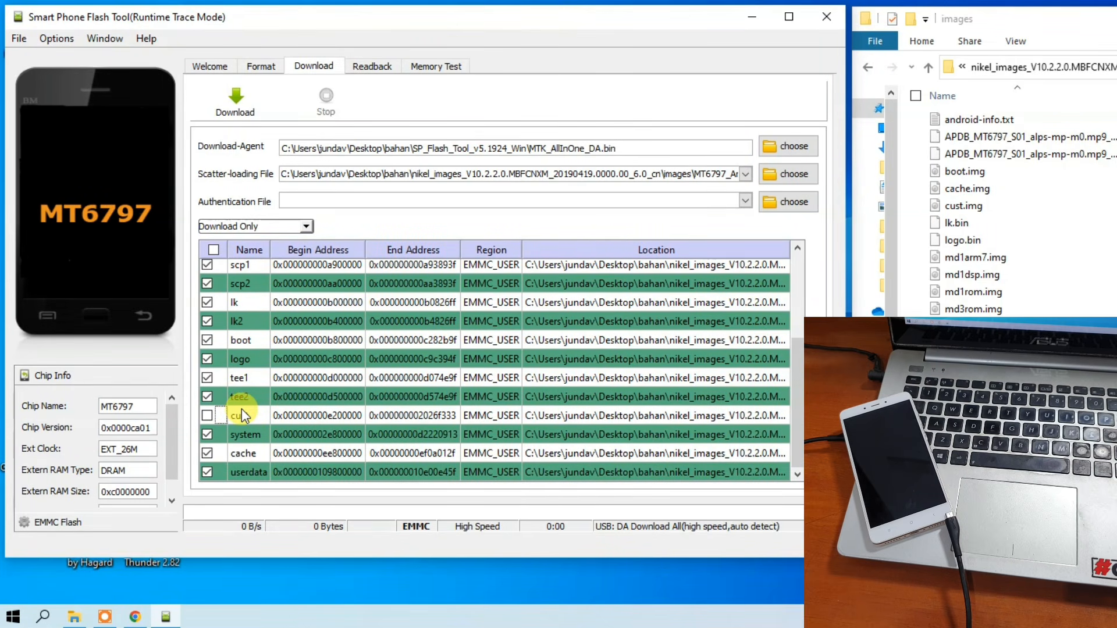
scroll(242, 410, up, 2)
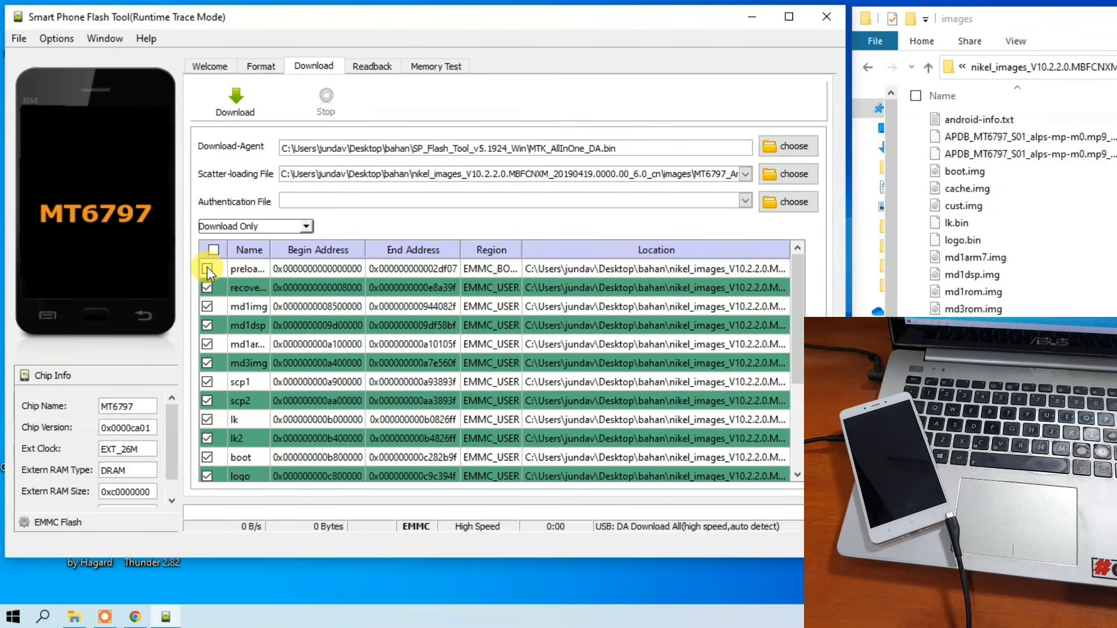
scroll(253, 320, down, 2)
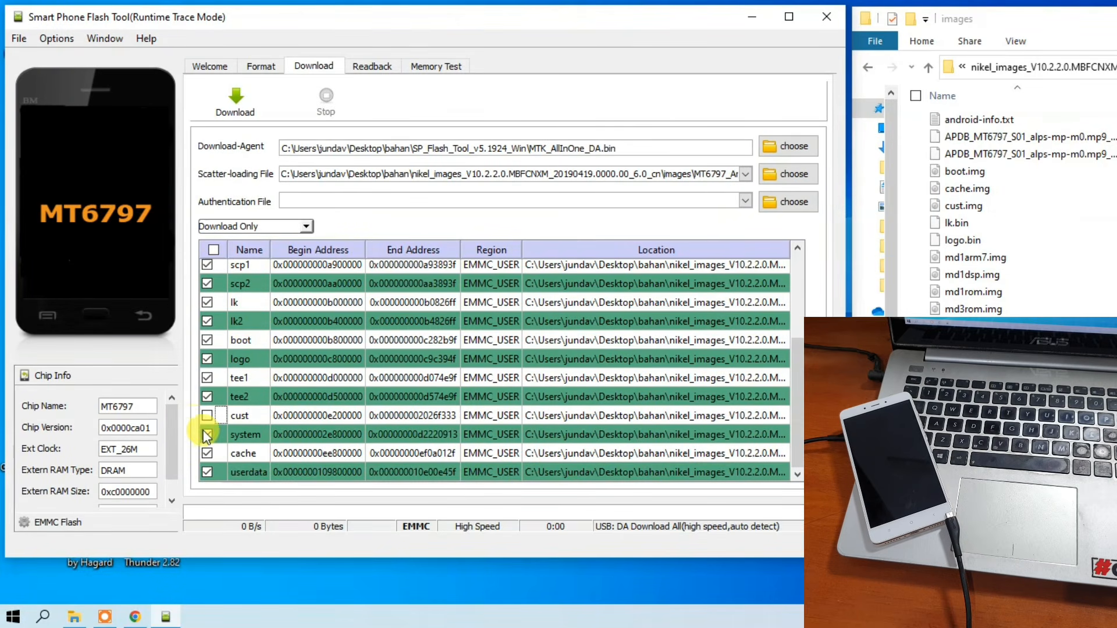
Step: Restart the firmware download with preloader and cust excluded, continuing past the storage-life warning
click(237, 113)
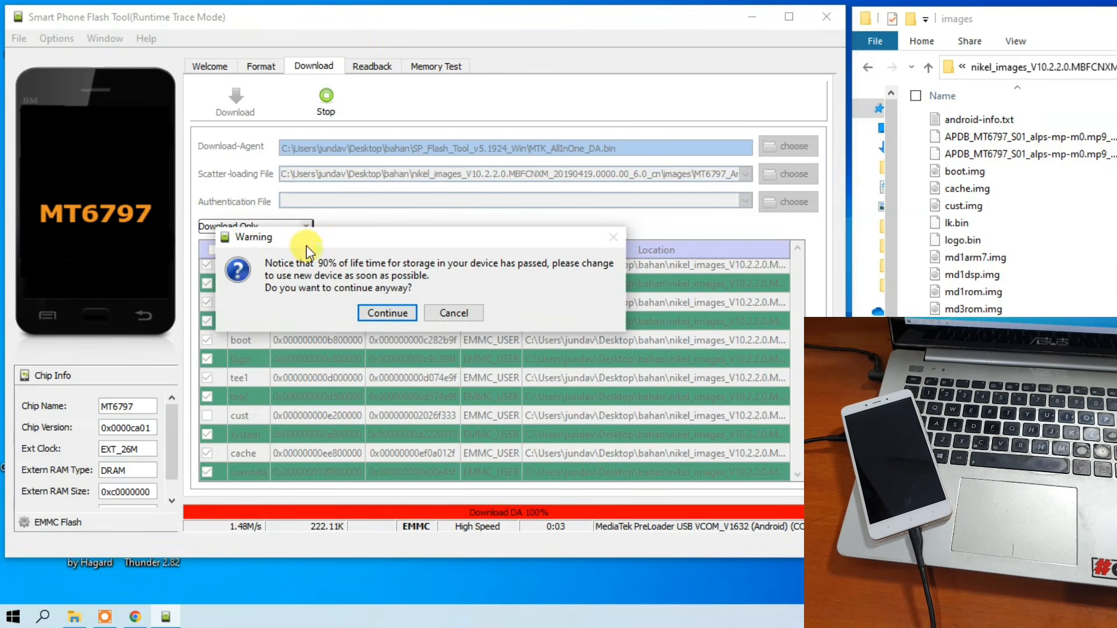
drag(306, 246, 214, 226)
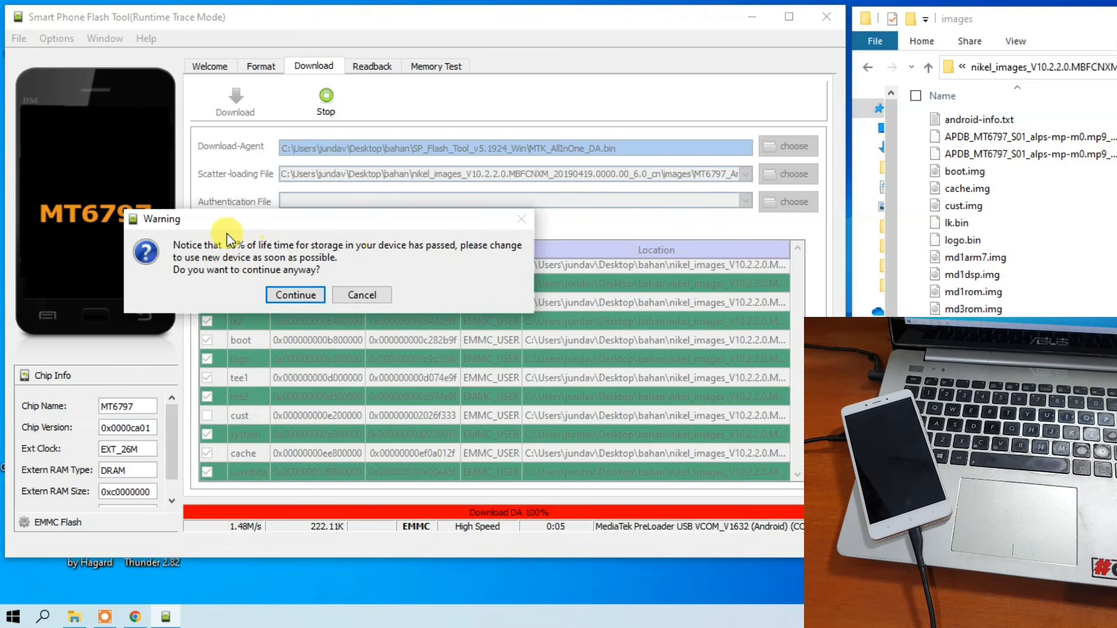
click(285, 294)
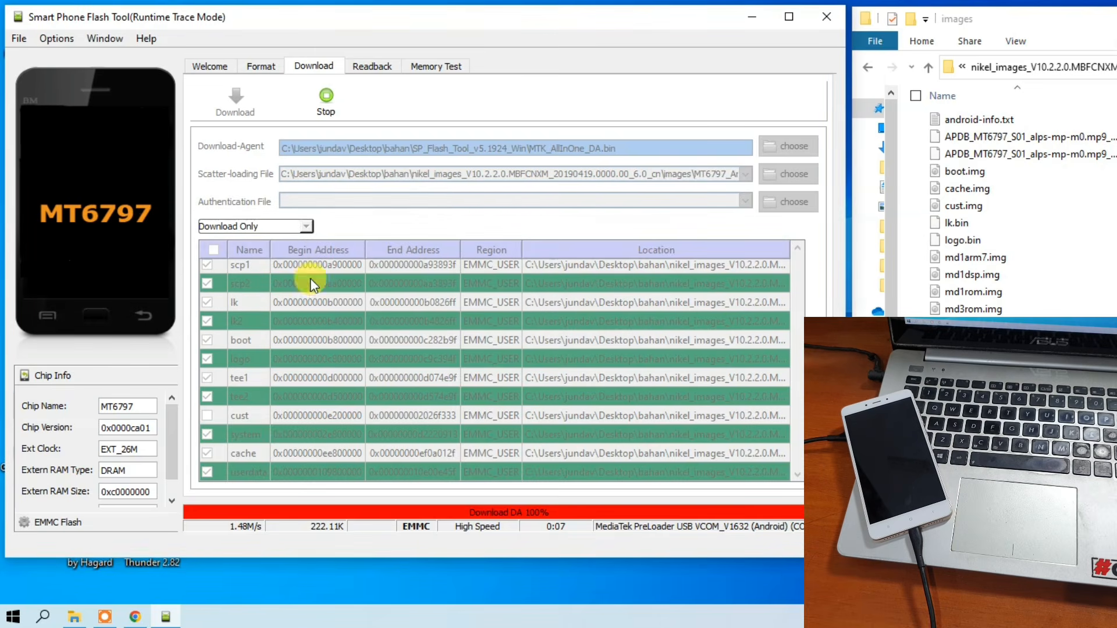